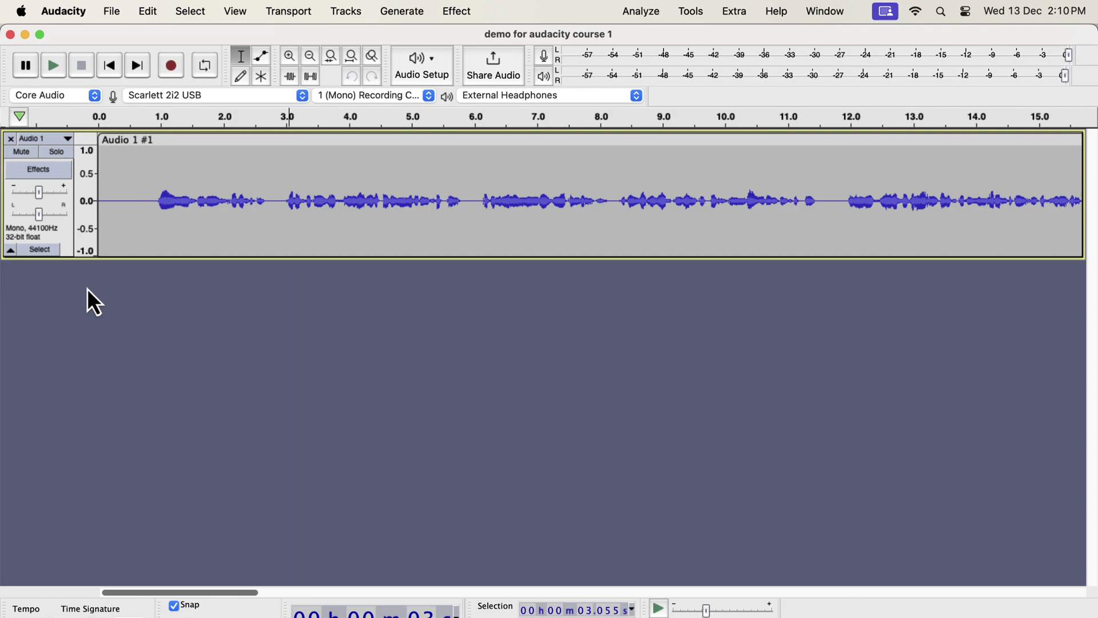
Step: Select all of the Audio 1 voice track with Cmd+A
key("super+a")
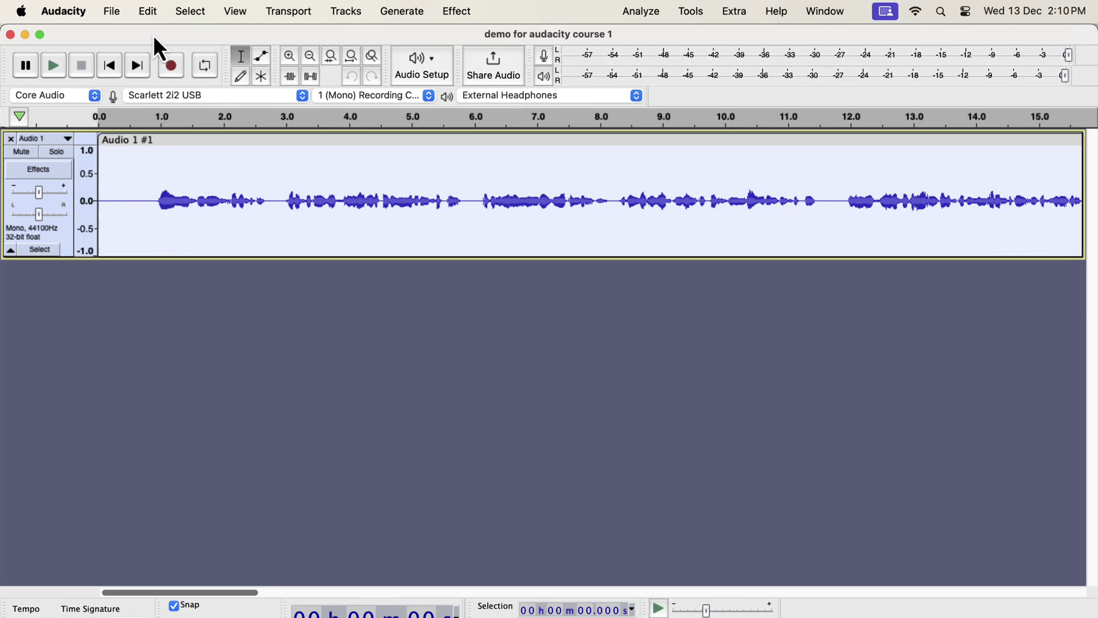
Step: Duplicate the voice track and solo the new copy
left_click(148, 11)
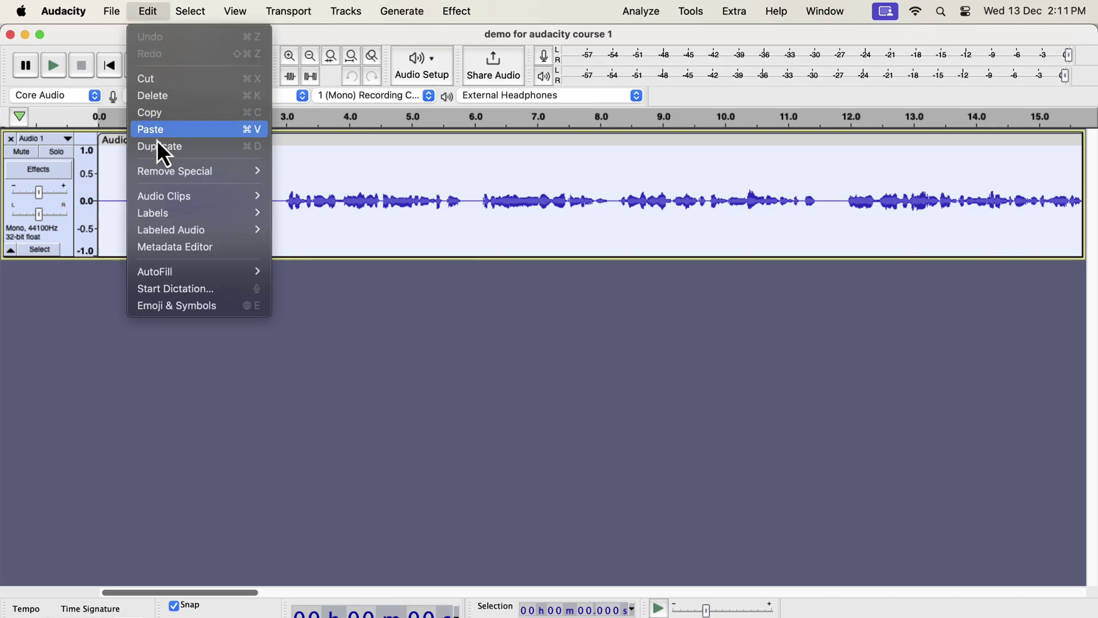
left_click(234, 148)
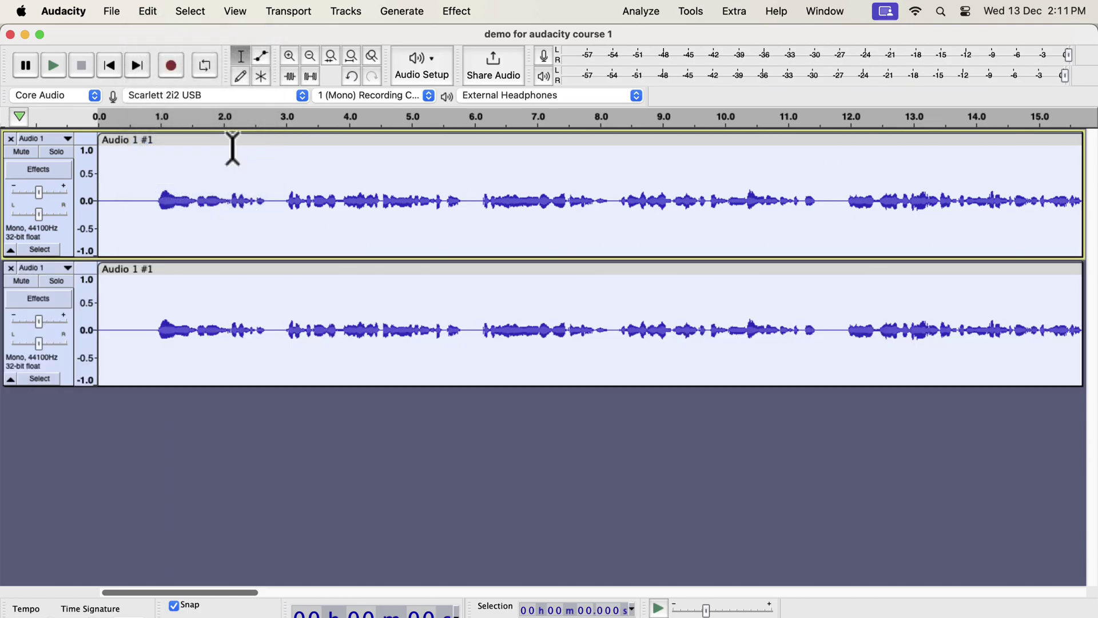
left_click(56, 282)
Step: Run the Clear Vocal Improve Macro on the whole duplicate clip
left_click(163, 300)
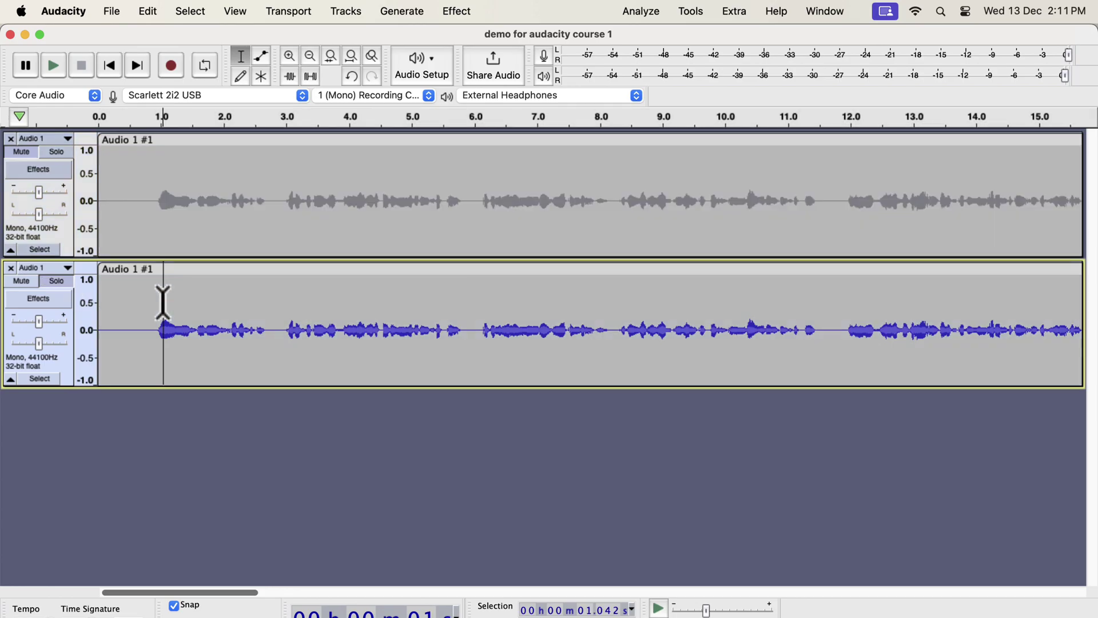
double_click(163, 300)
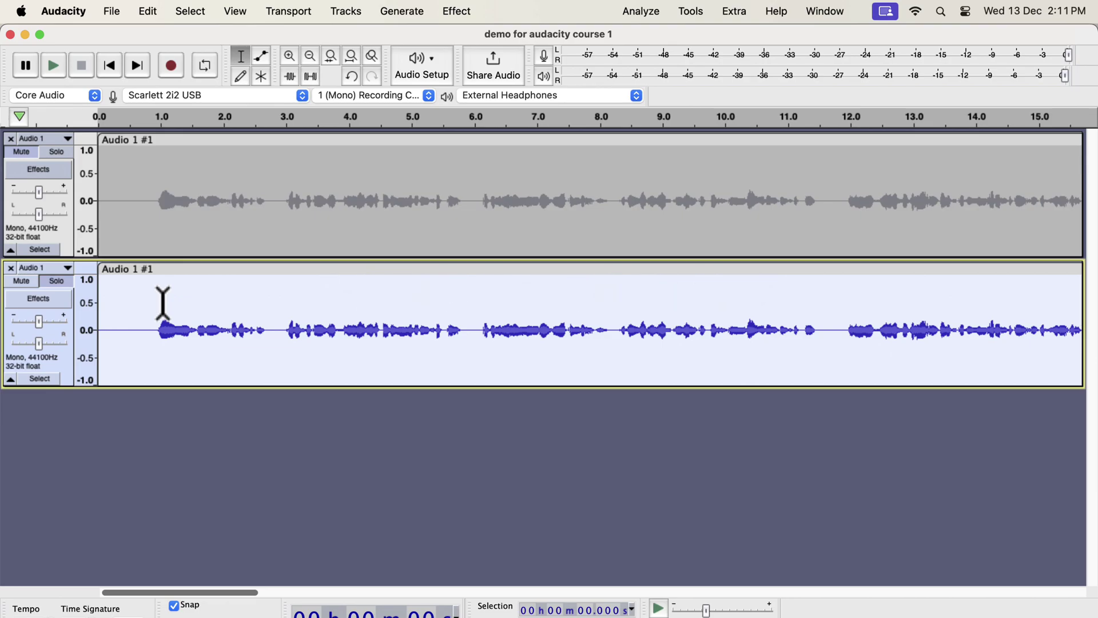
left_click(693, 12)
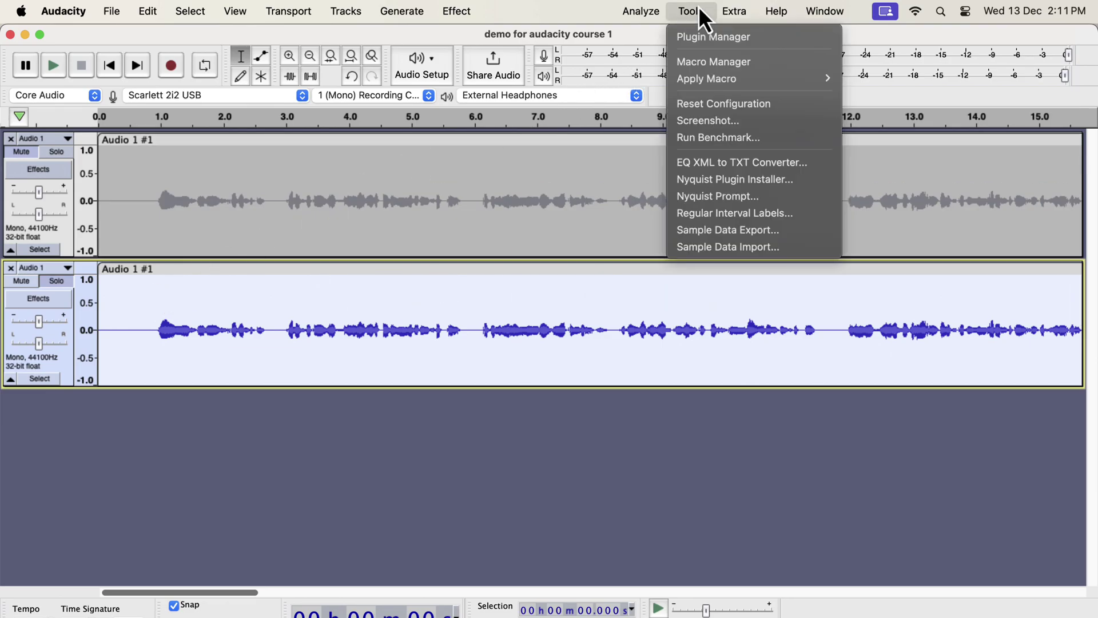
mouse_move(721, 86)
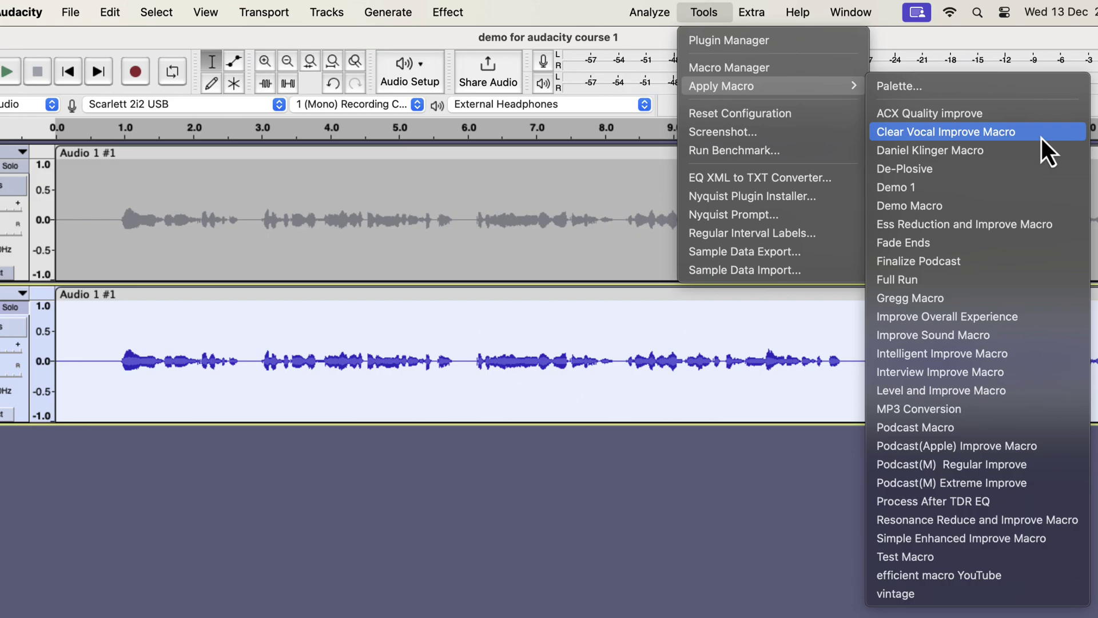
left_click(1042, 138)
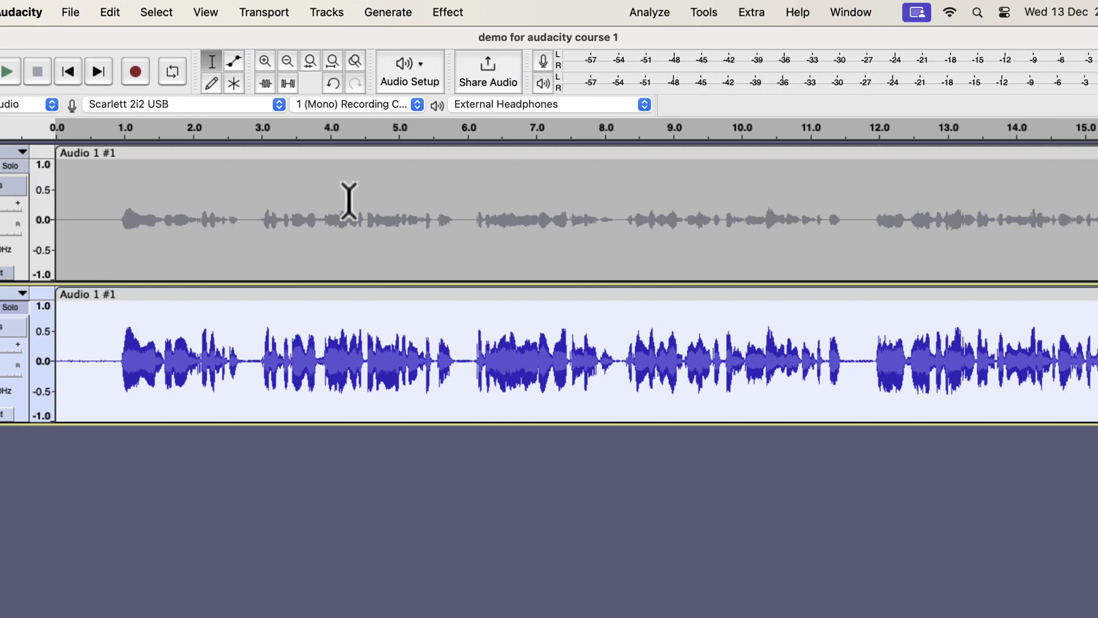
Step: Play the soloed original track, then start playing the processed copy
left_click(57, 156)
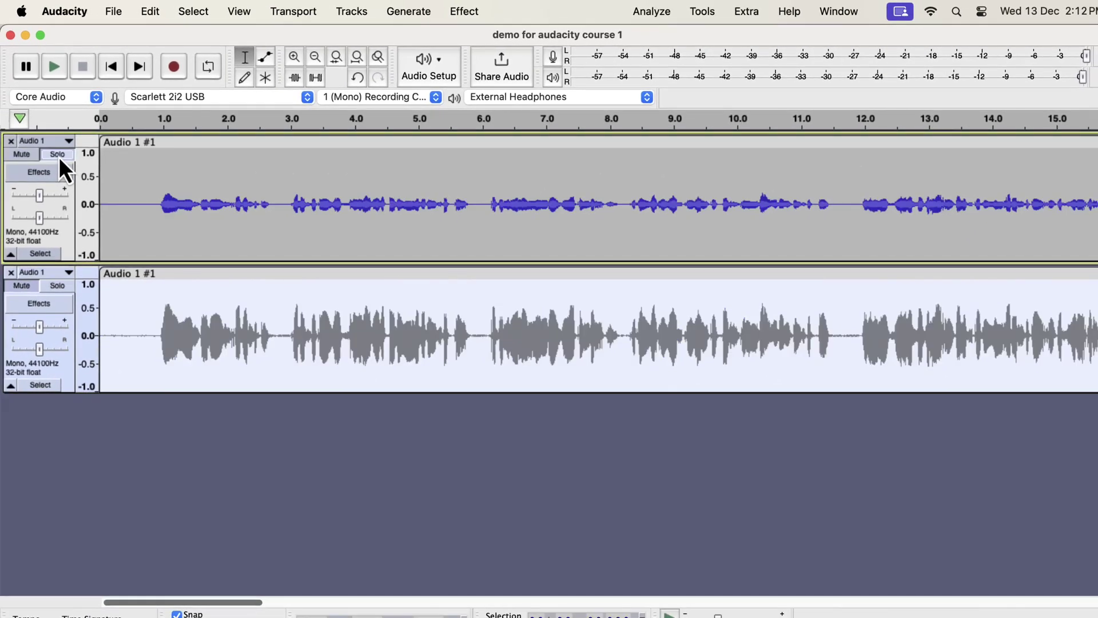
left_click(106, 172)
key("space")
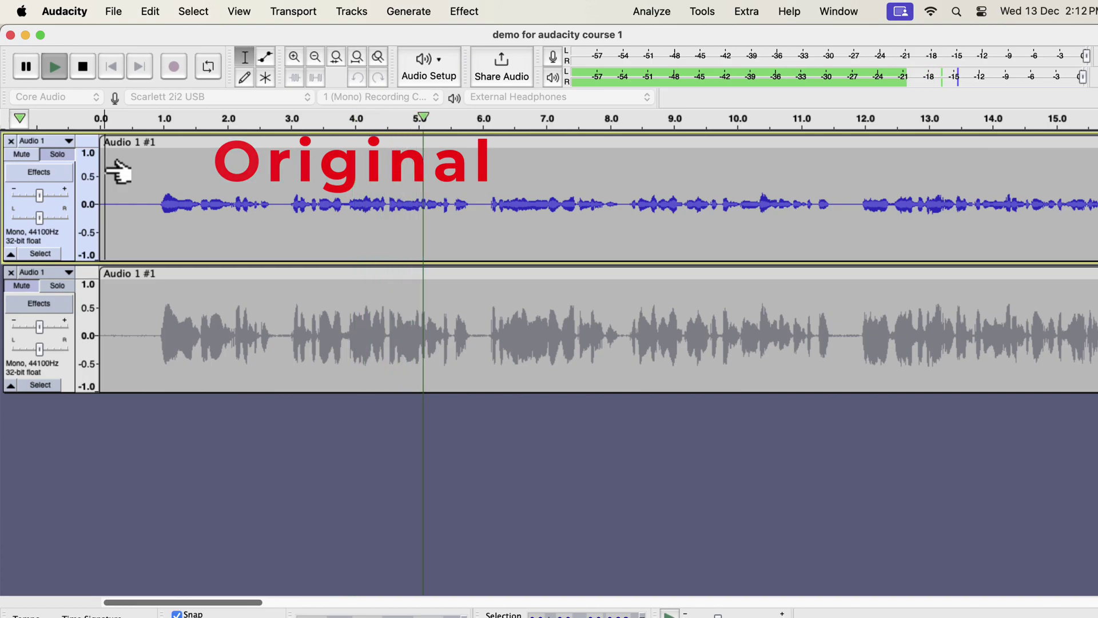
key("space")
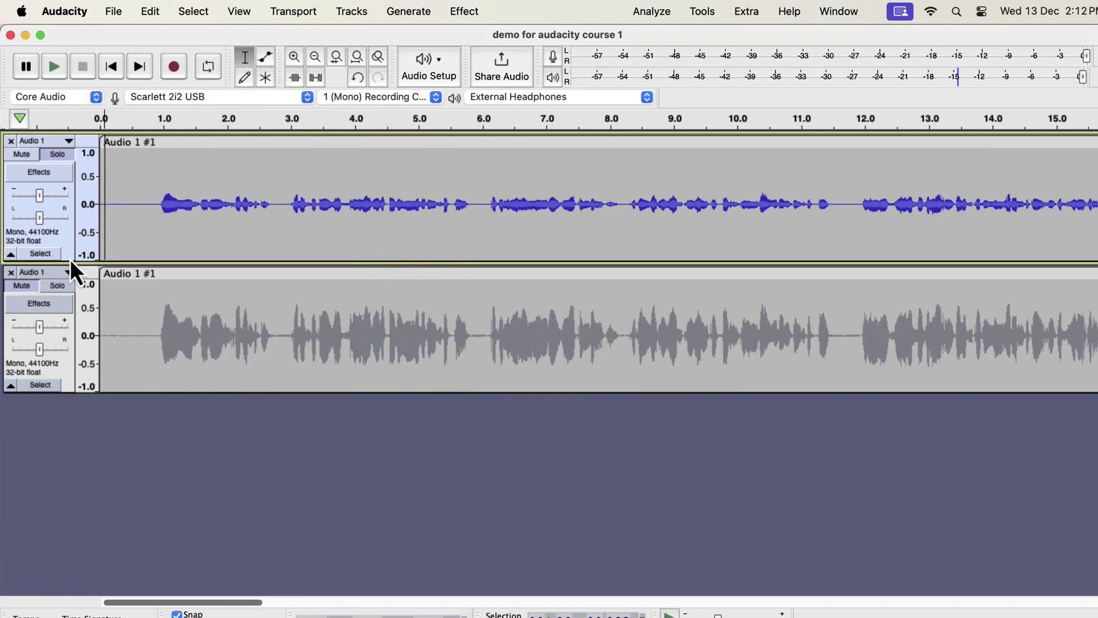
left_click(67, 286)
key("space")
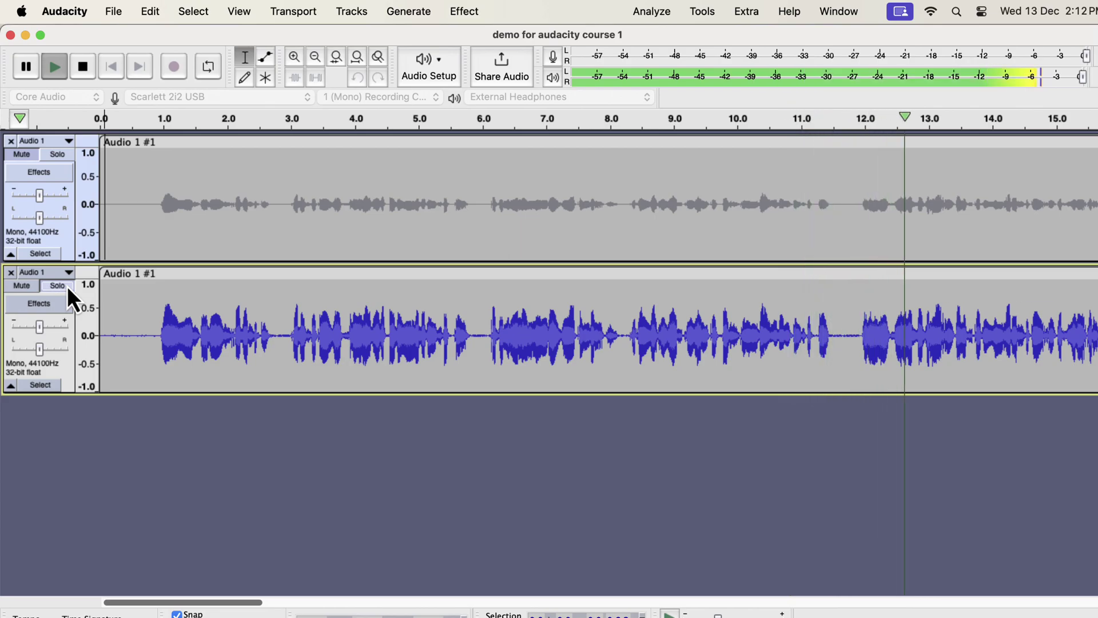
Step: Compare by toggling Solo between original and processed tracks, then stop and switch to the browser
left_click(60, 157)
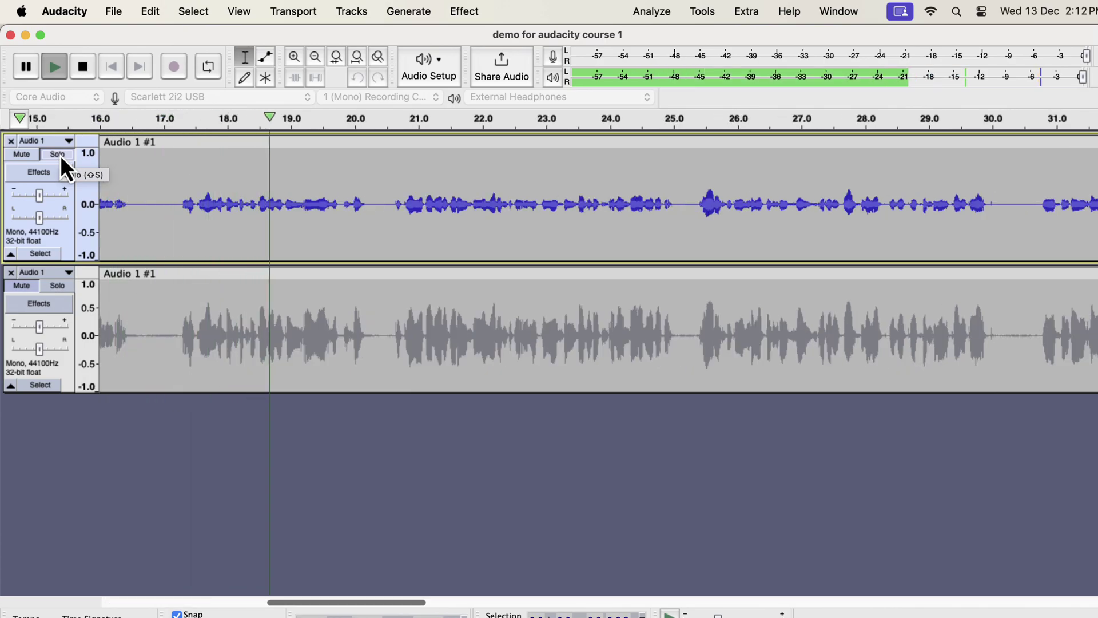
left_click(53, 285)
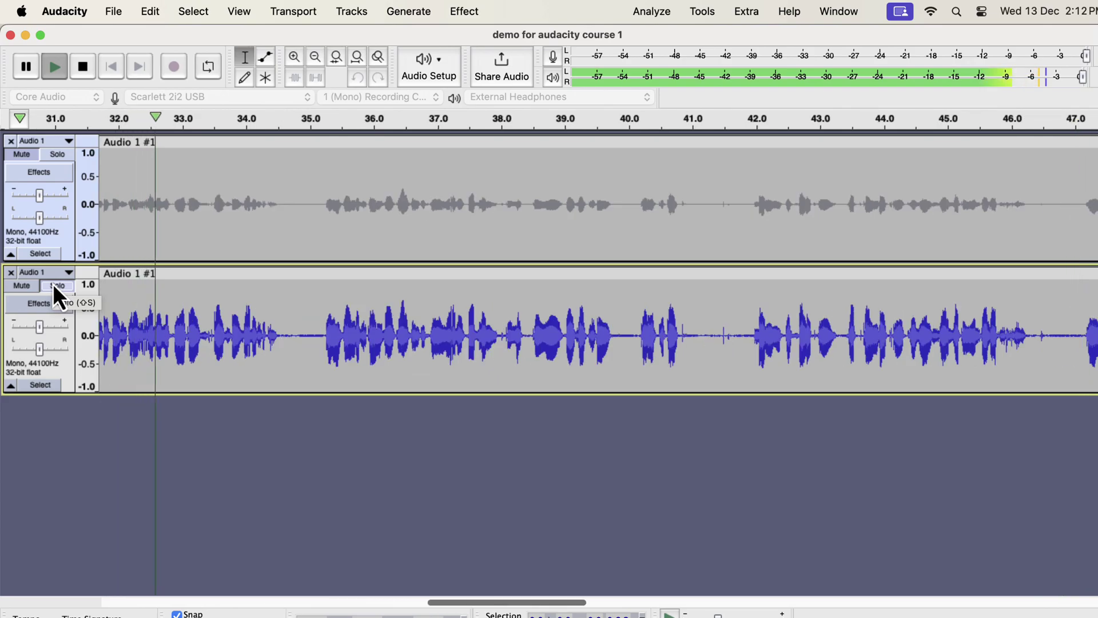
left_click(66, 157)
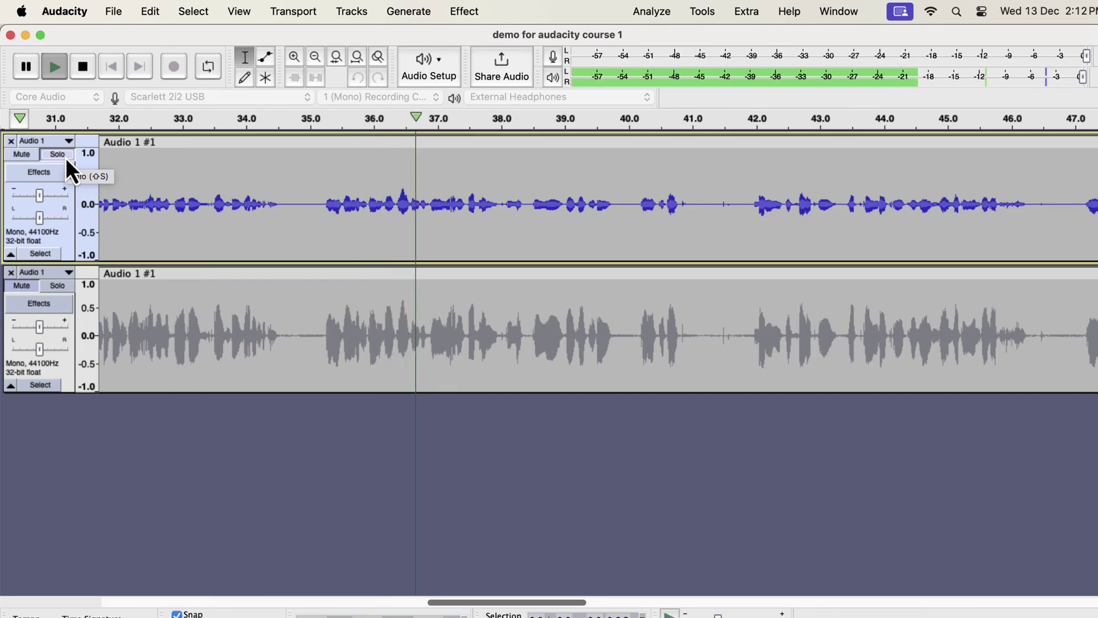
left_click(57, 284)
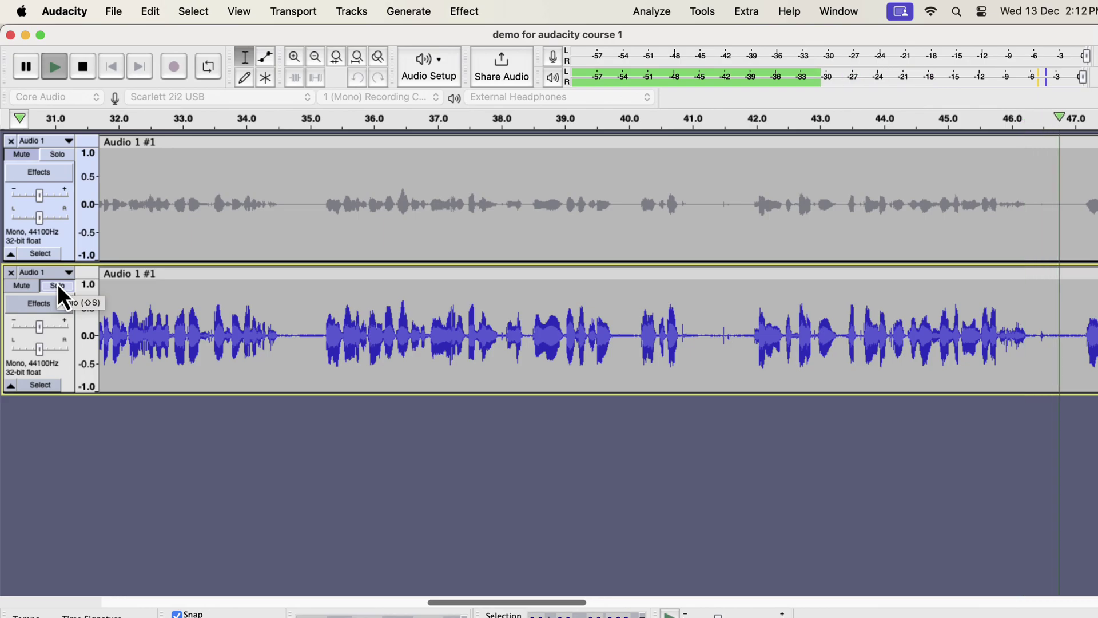
key("space")
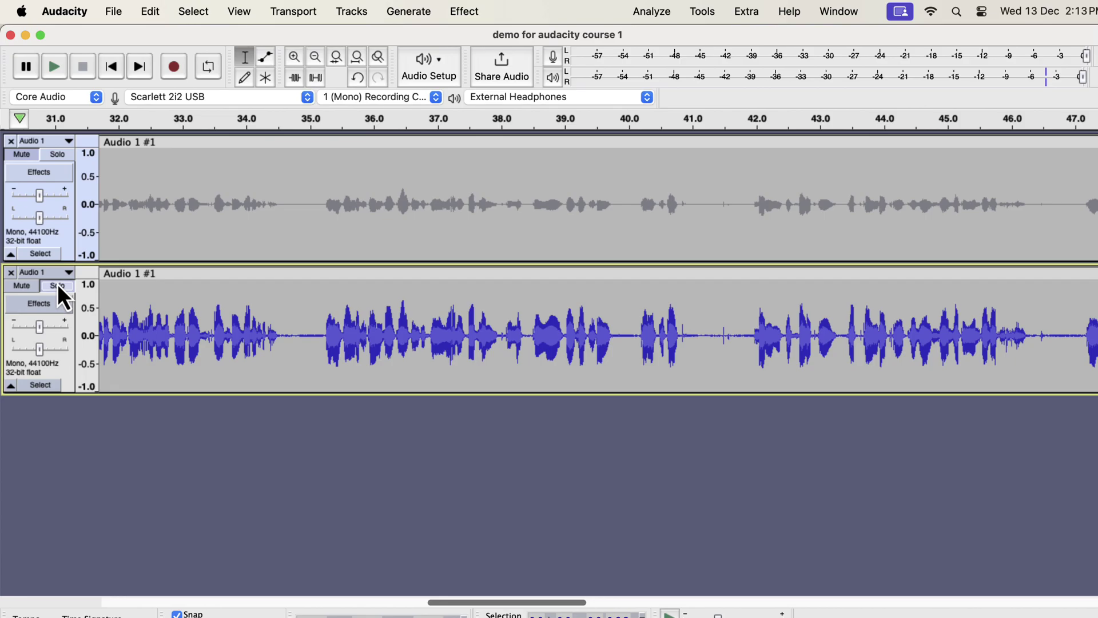
key("super+Tab")
key("super+Tab")
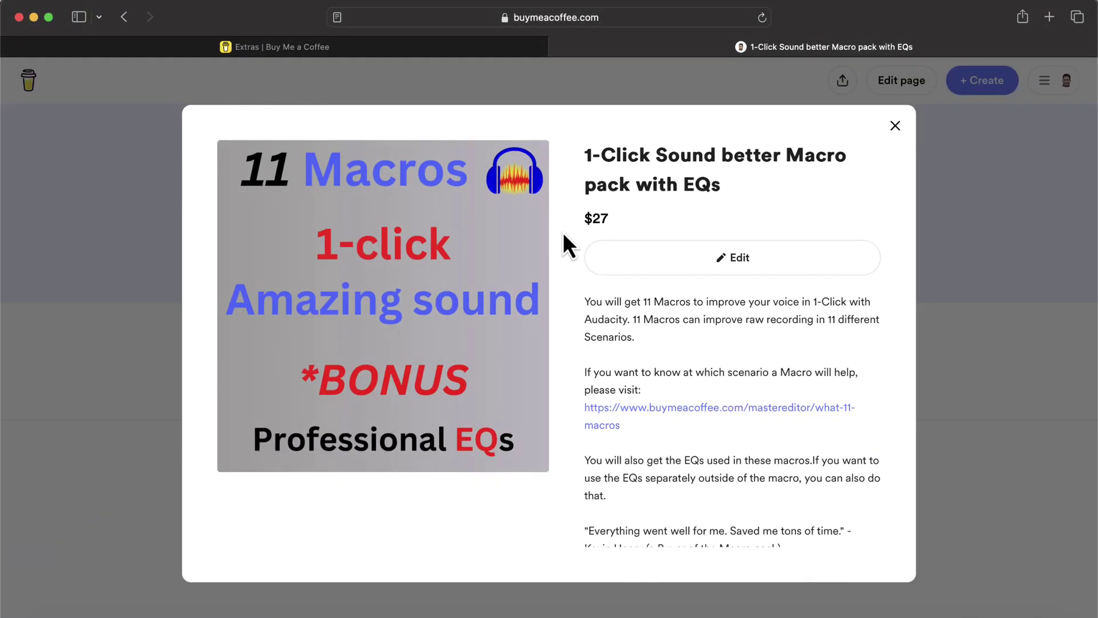
scroll(563, 233, "down", 5)
scroll(564, 234, "down", 3)
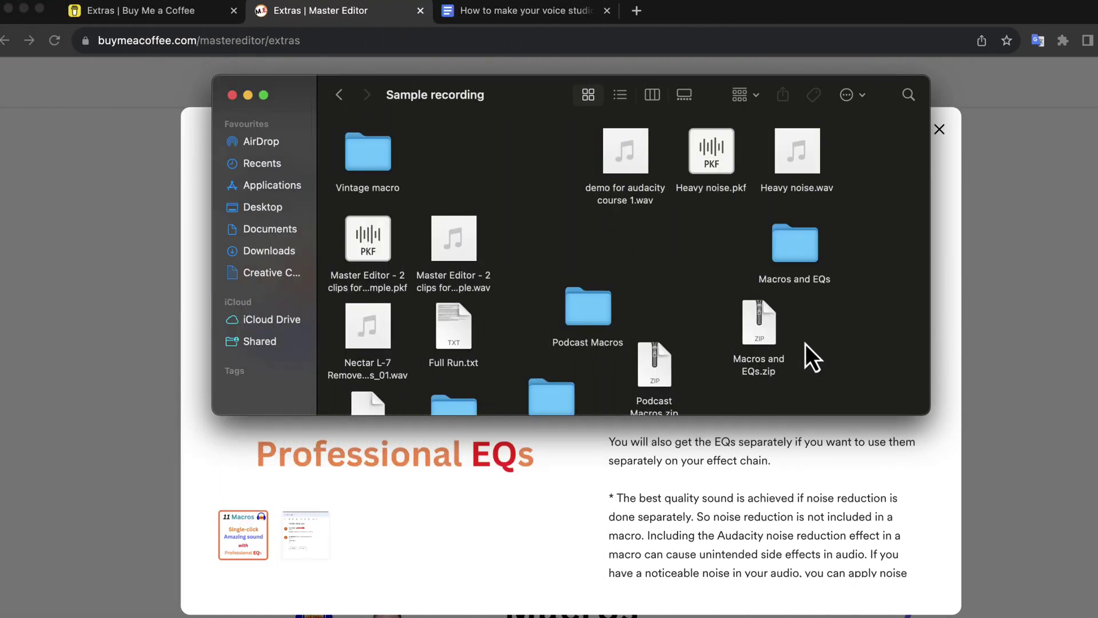
Step: Open the Macros and EQs folder and its Macros subfolder in Finder, then return to Audacity
left_click(765, 362)
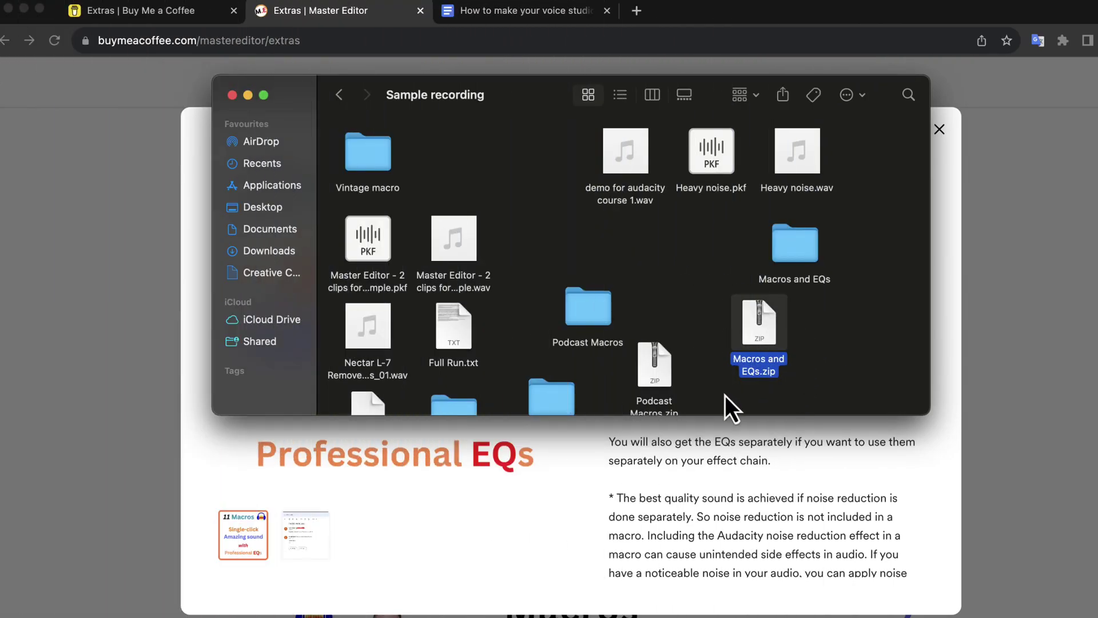
double_click(797, 248)
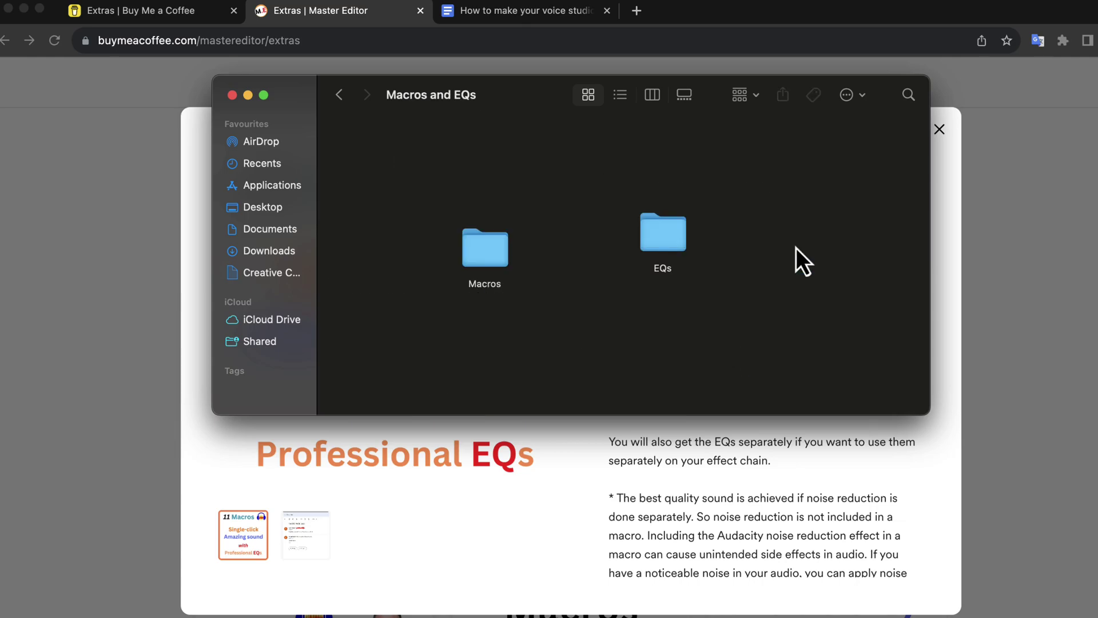
left_click(494, 268)
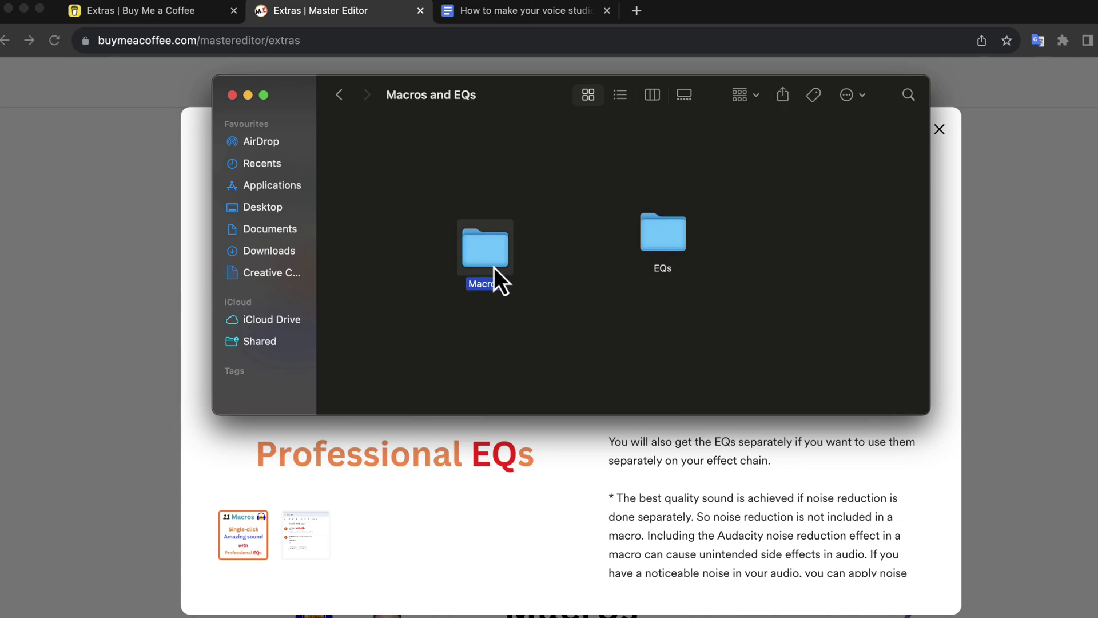
double_click(495, 268)
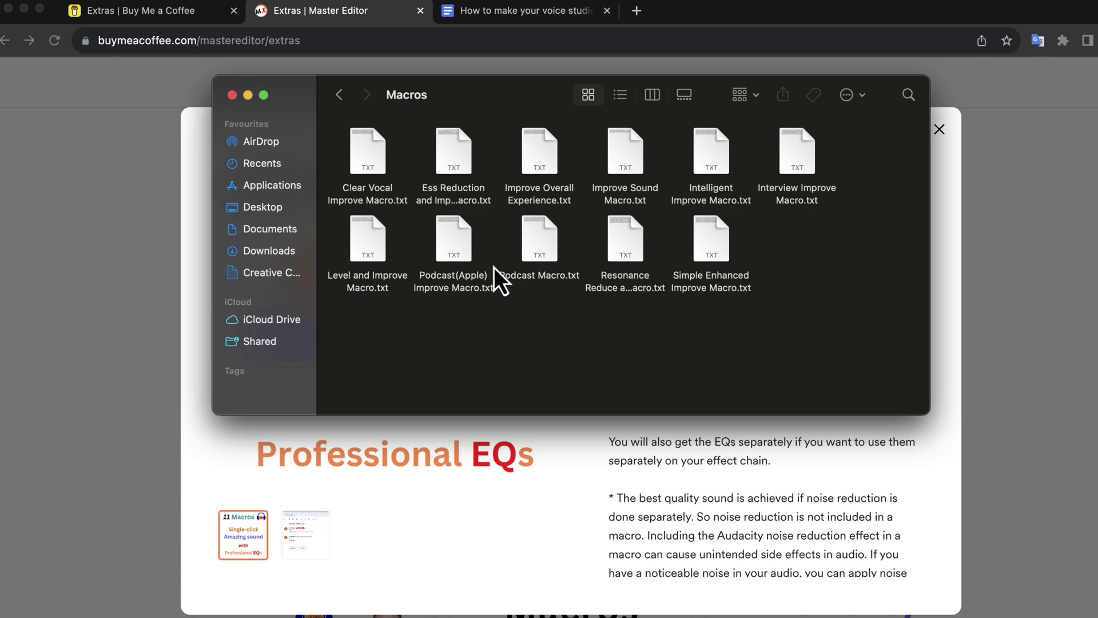
key("super+Tab")
key("super+Tab")
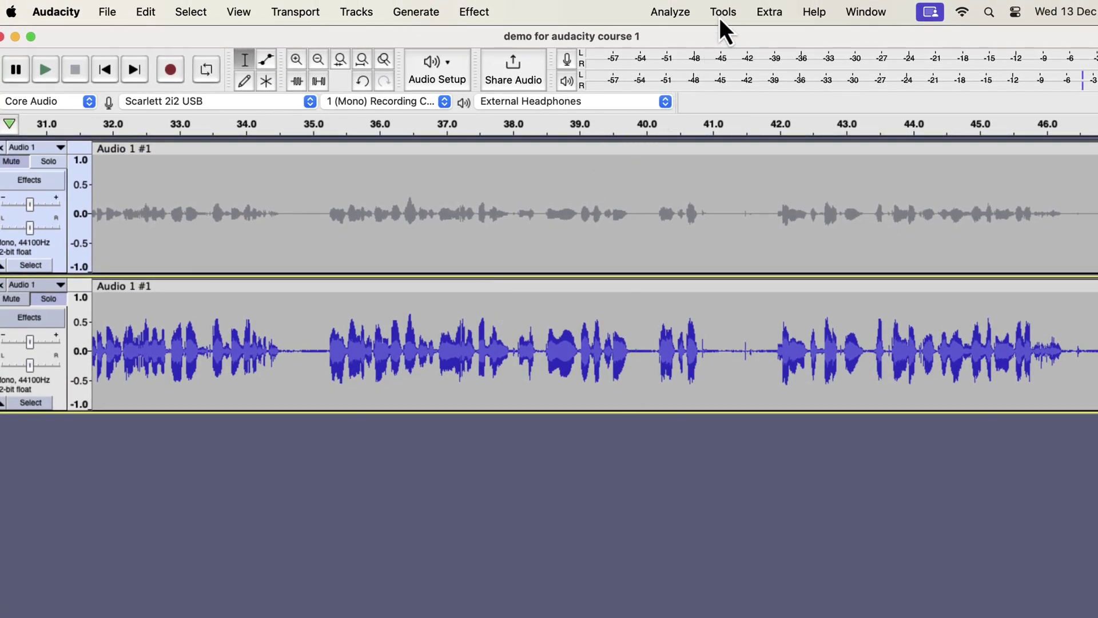
Step: Open Audacity's Manage Macros window and begin a macro import
left_click(719, 18)
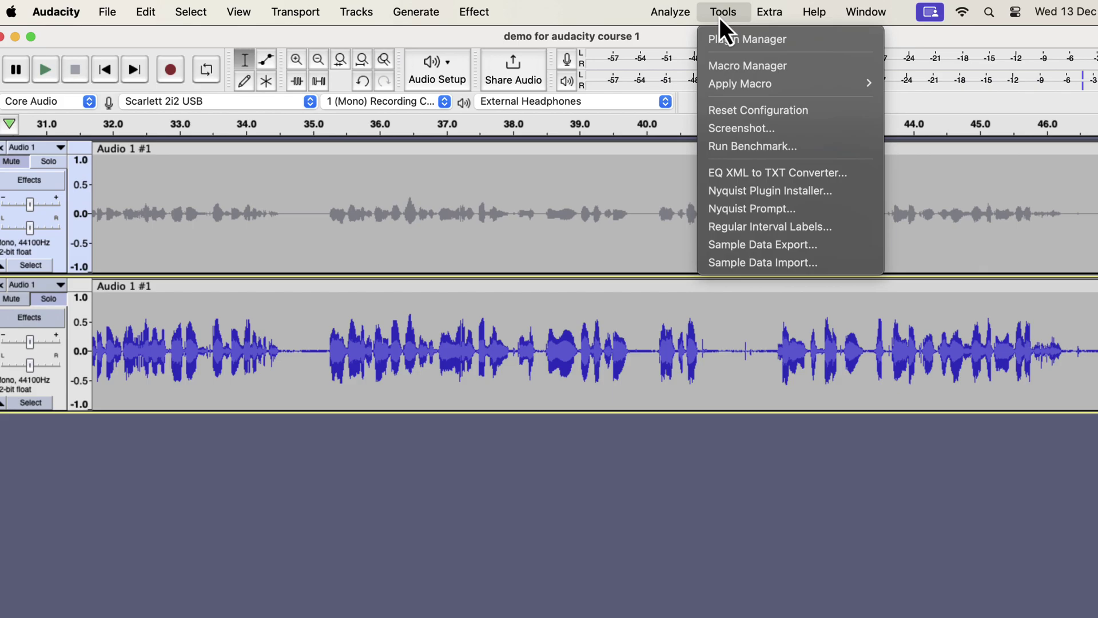
left_click(796, 71)
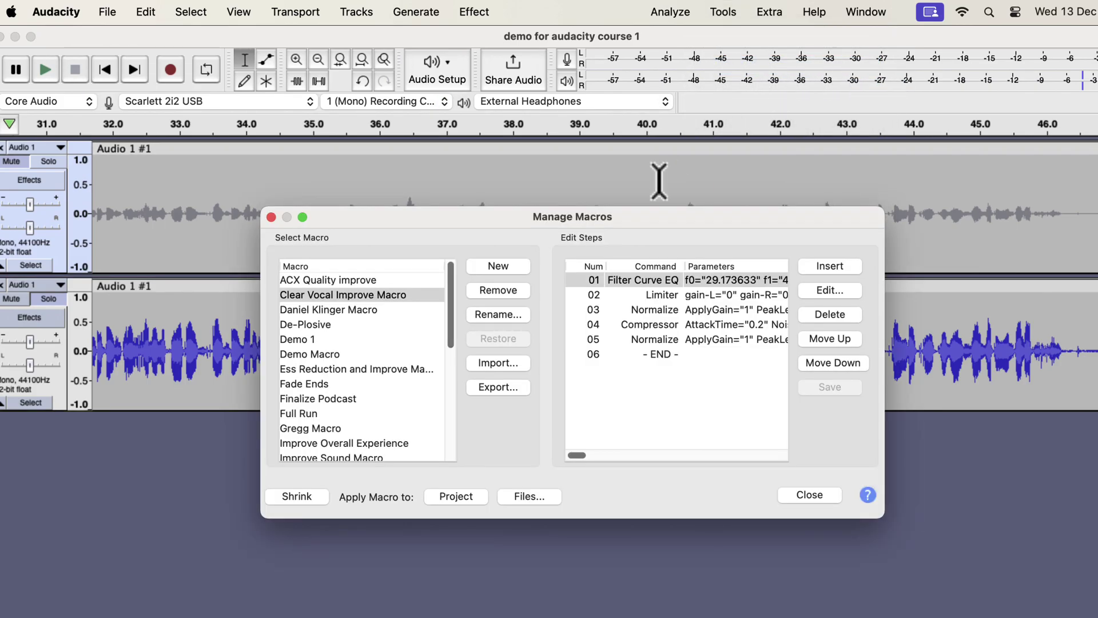
left_click(504, 364)
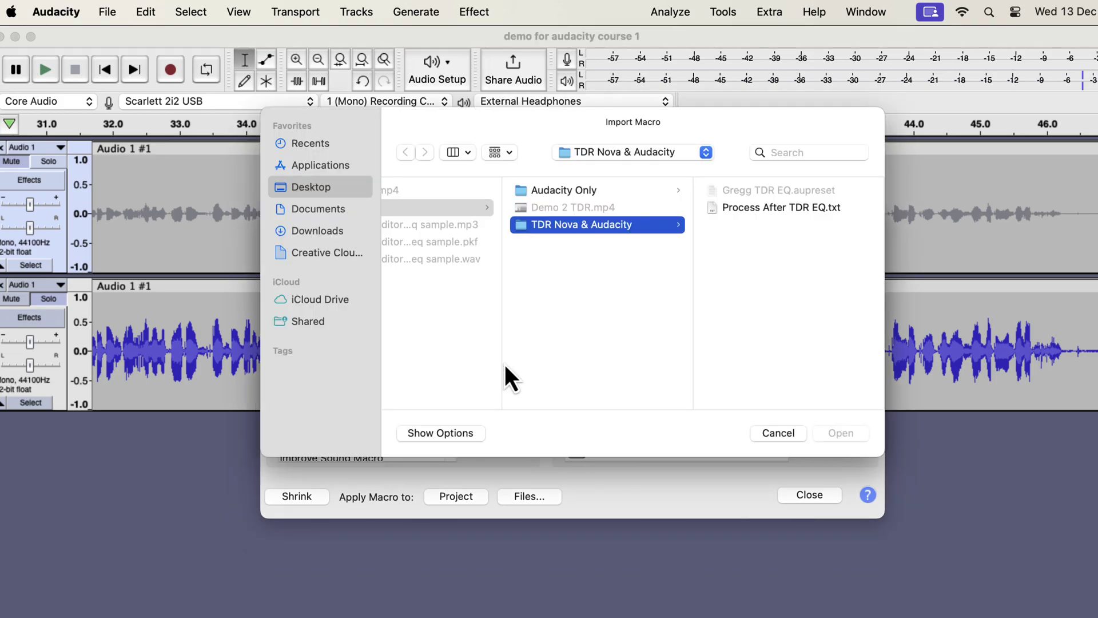
scroll(500, 355, "left", 10)
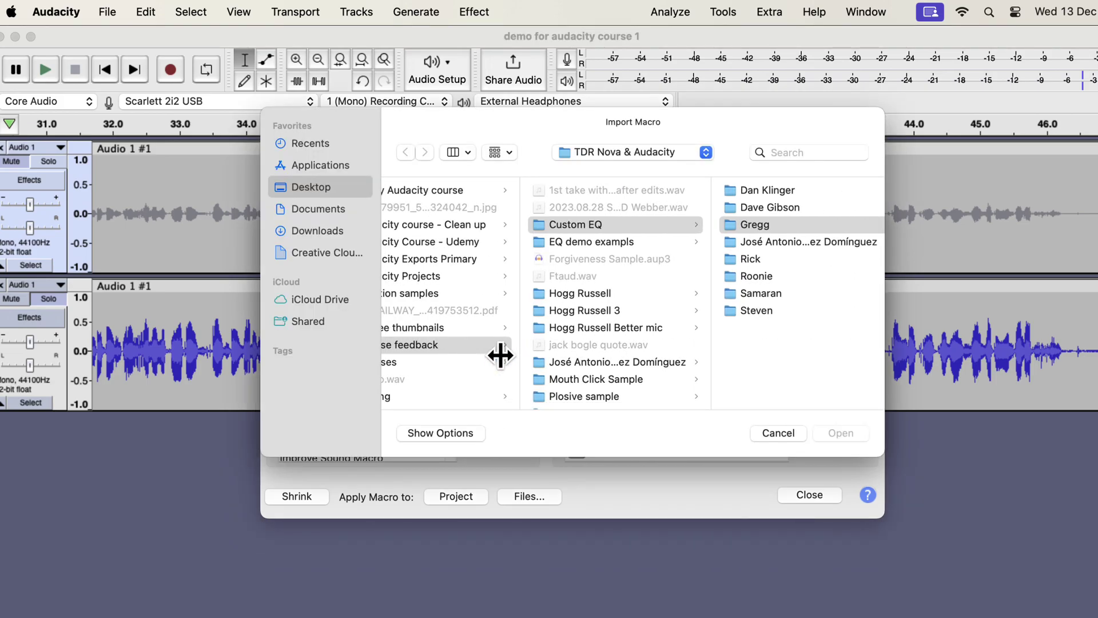
scroll(498, 358, "down", 5)
Step: Import Improve Sound Macro.txt from Sample recording > Macros and EQs > Macros, replacing the existing one
left_click(497, 340)
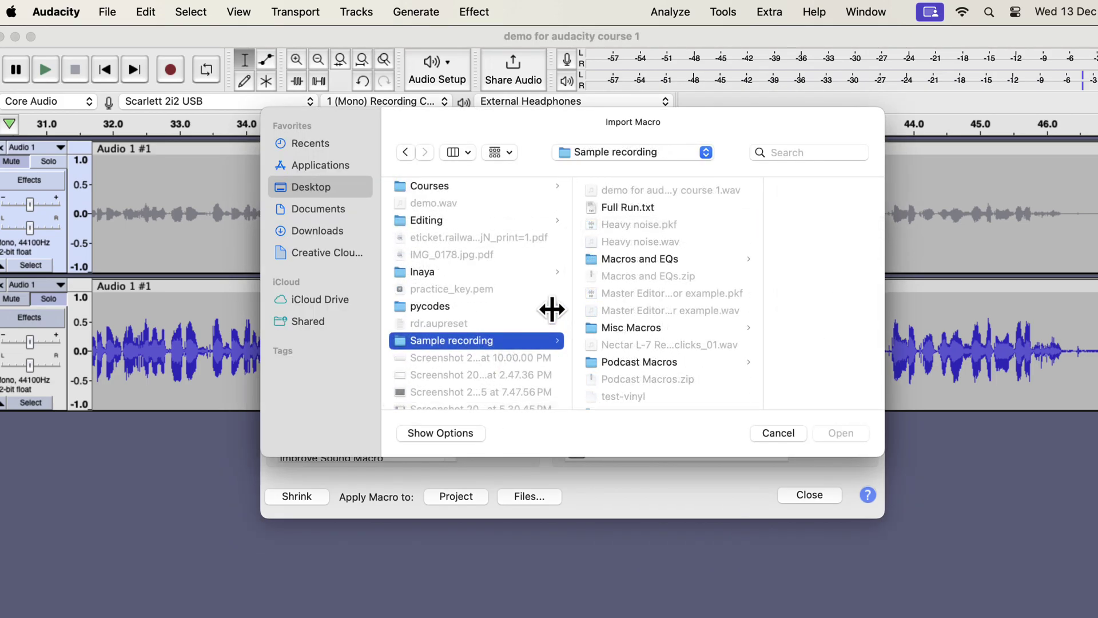
left_click(639, 259)
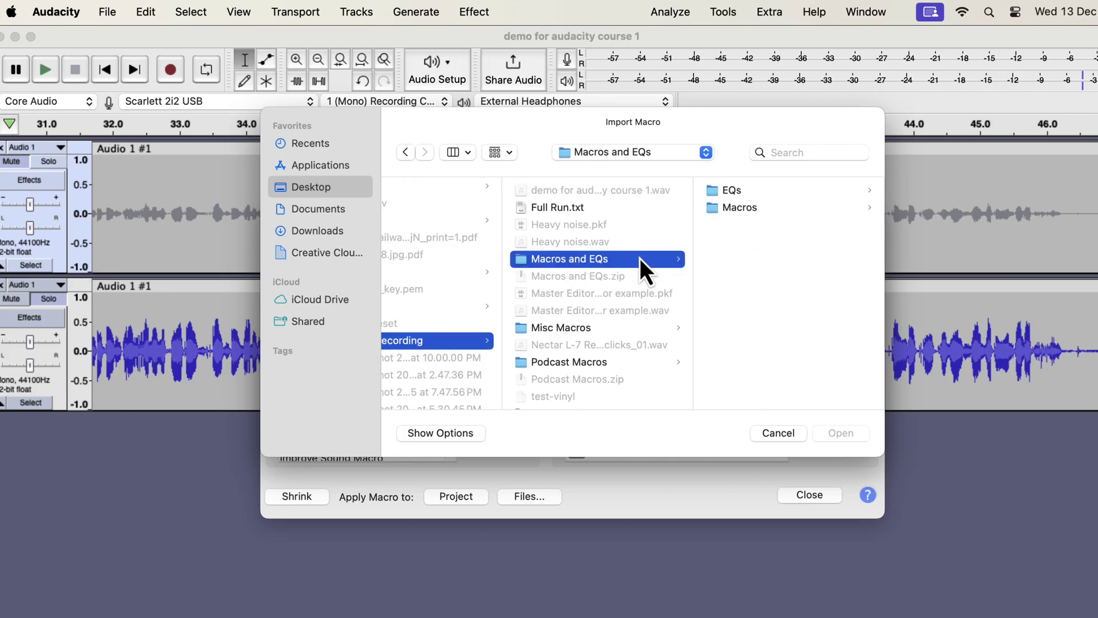
left_click(783, 207)
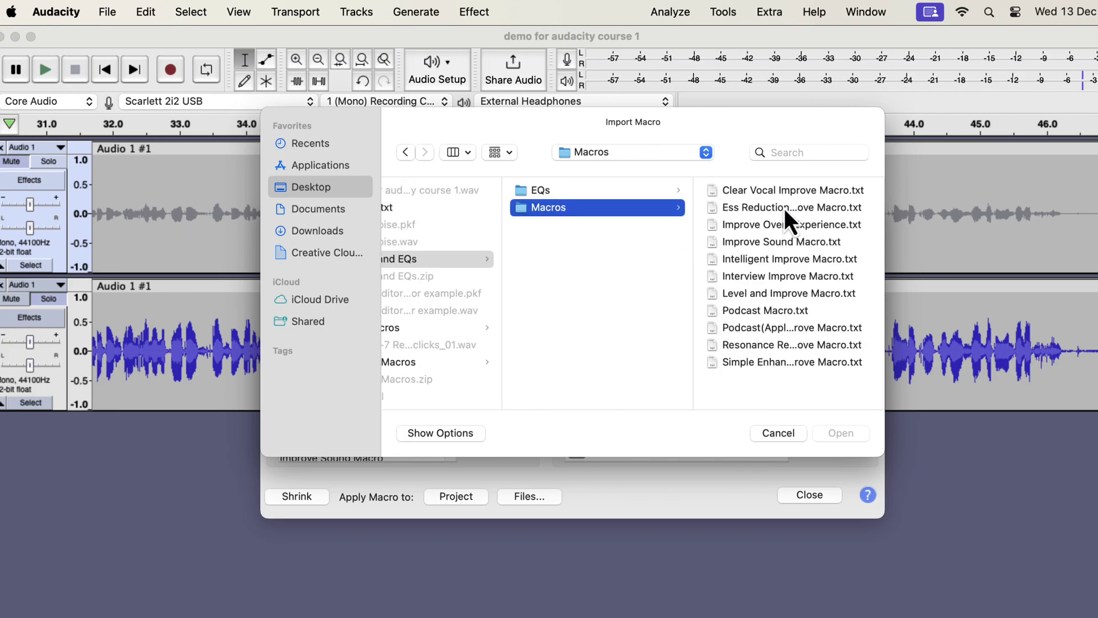
left_click(777, 192)
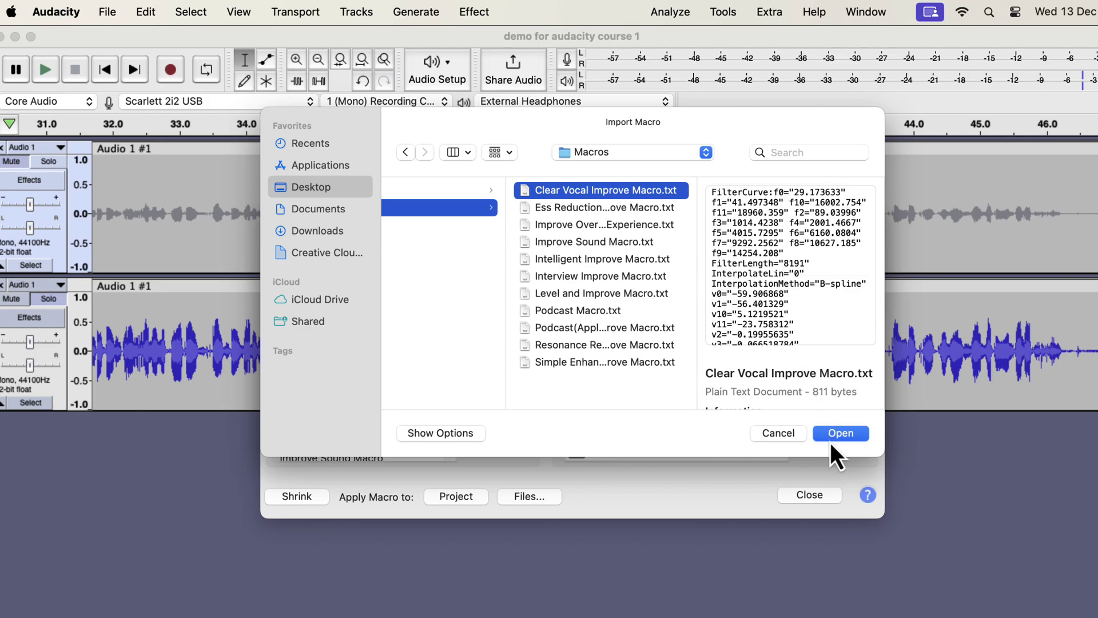
left_click(625, 210)
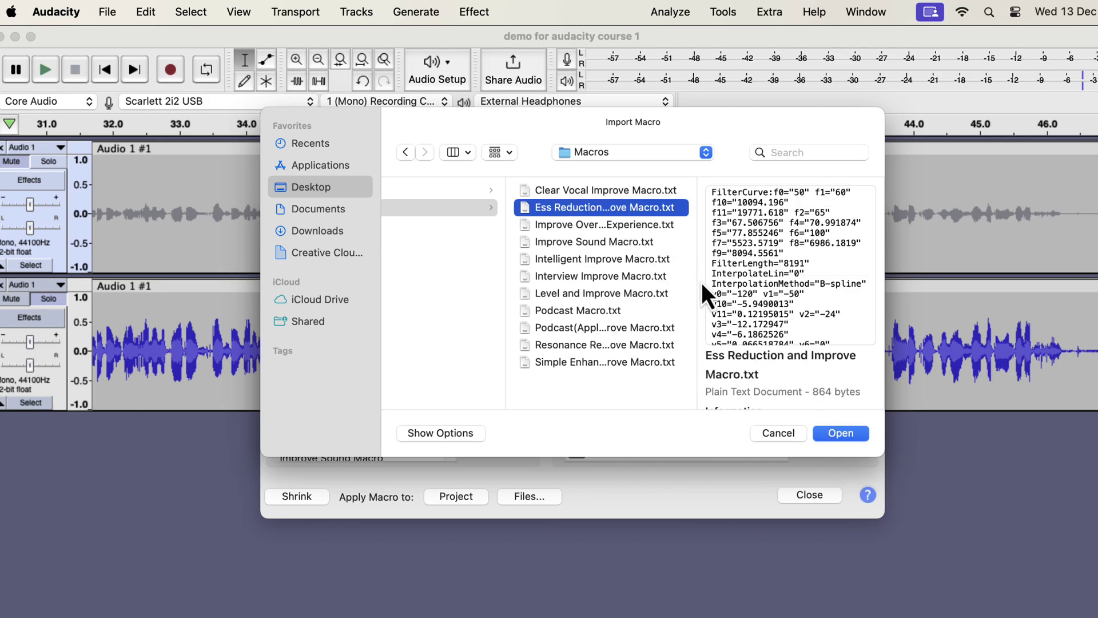
left_click(635, 225)
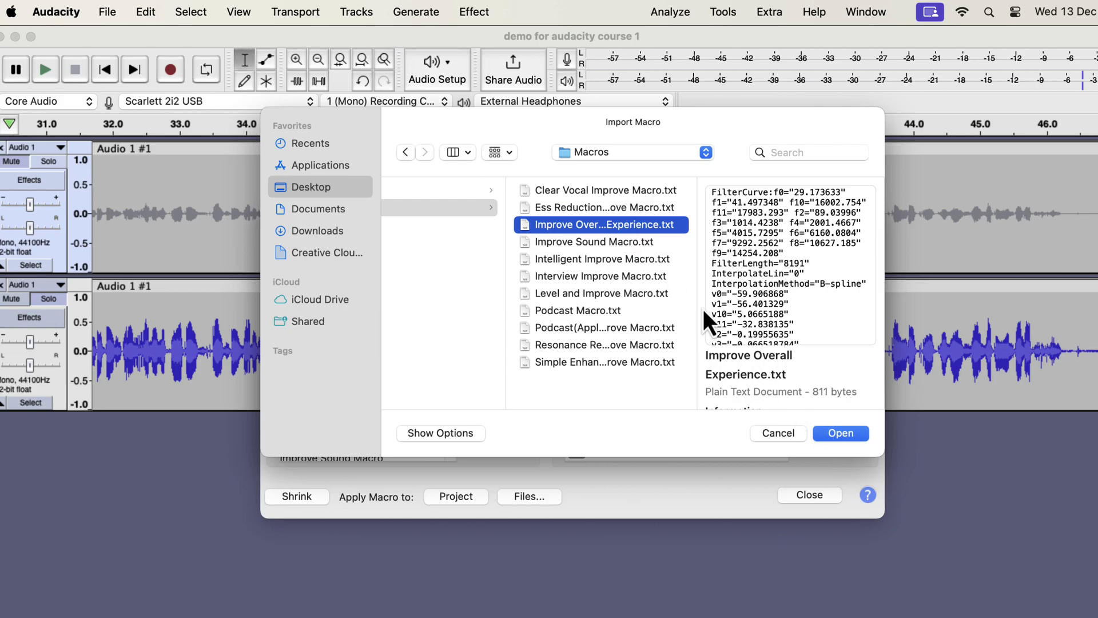
left_click(637, 243)
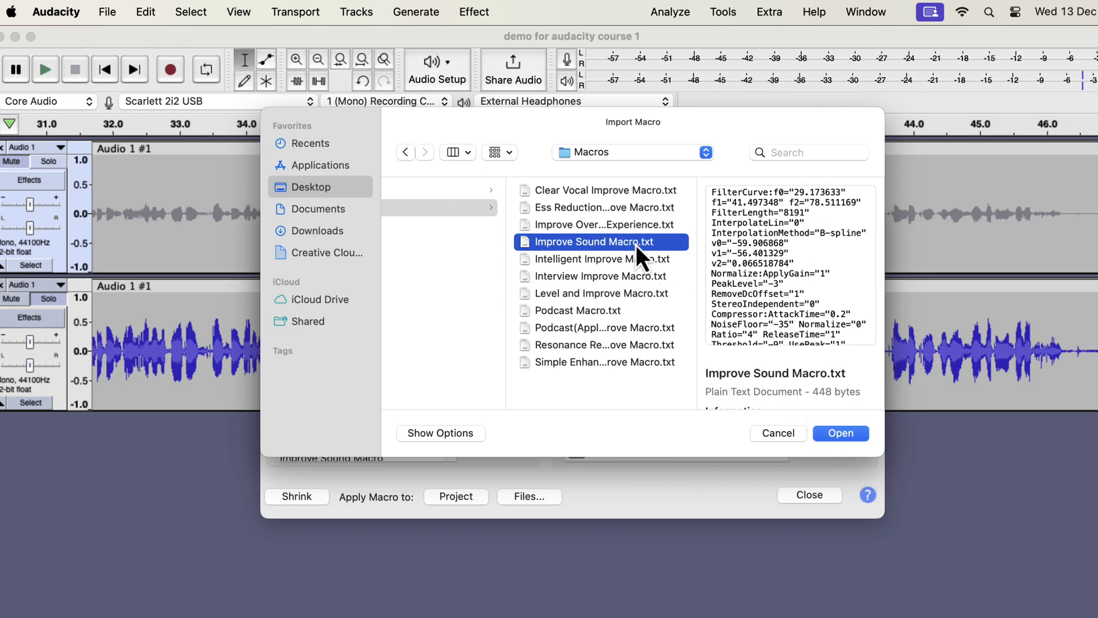
left_click(841, 428)
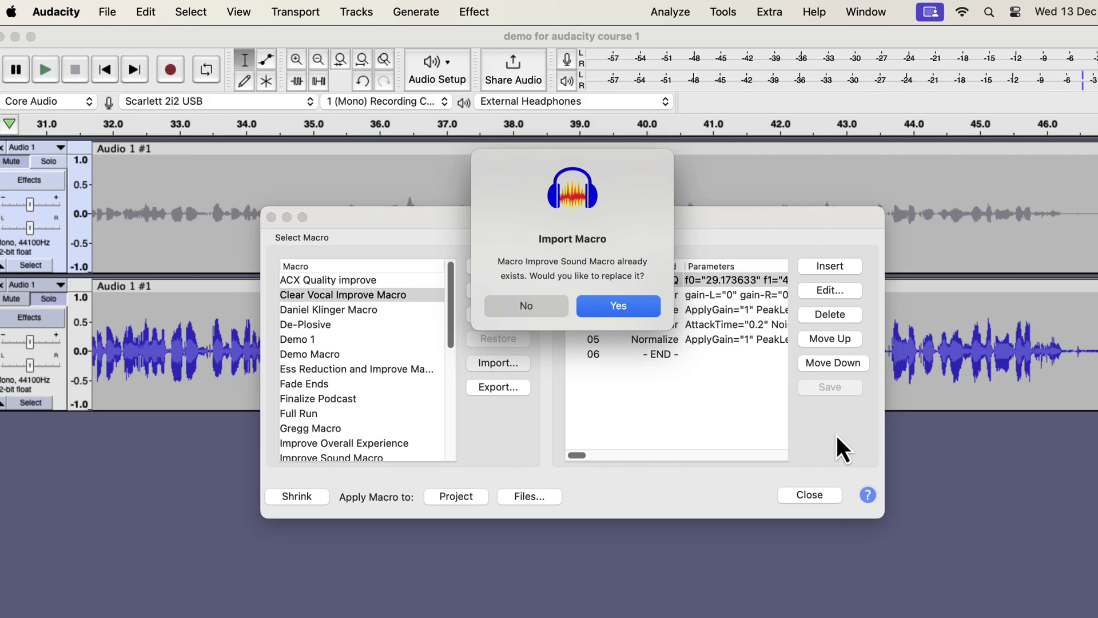
left_click(539, 309)
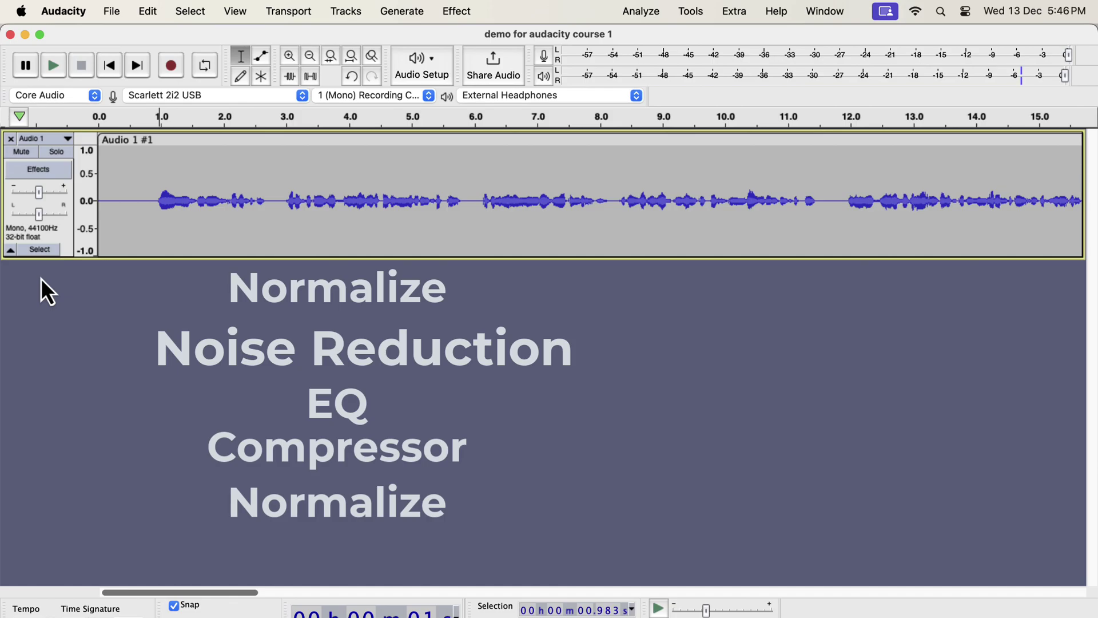
Step: Normalize the entire voice track to a -3.0 dB peak amplitude
left_click(170, 199)
key("super+a")
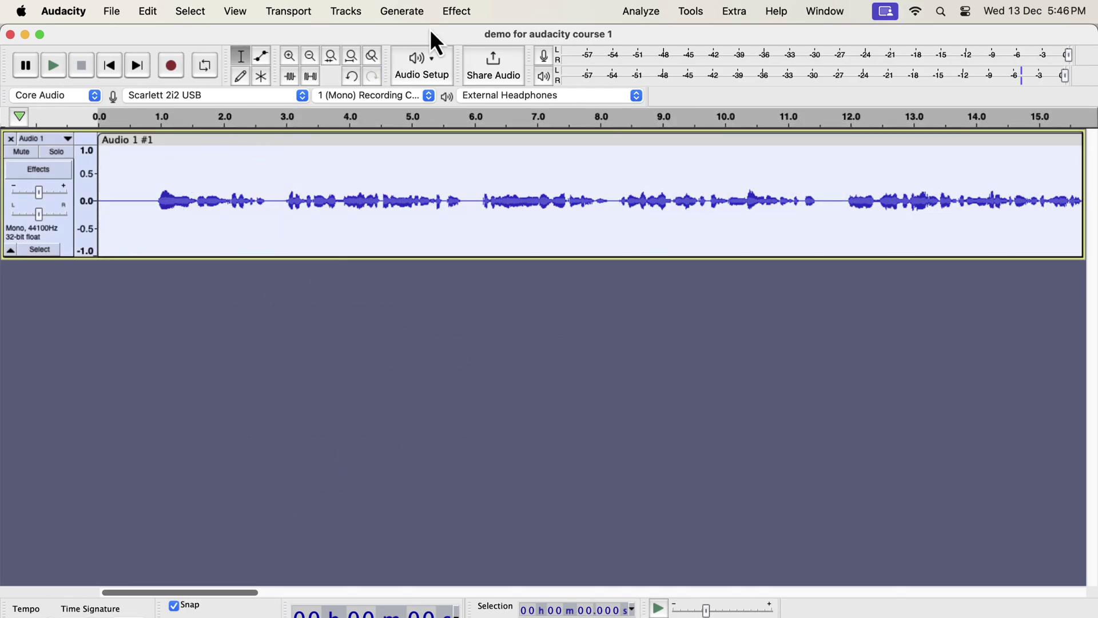
left_click(448, 12)
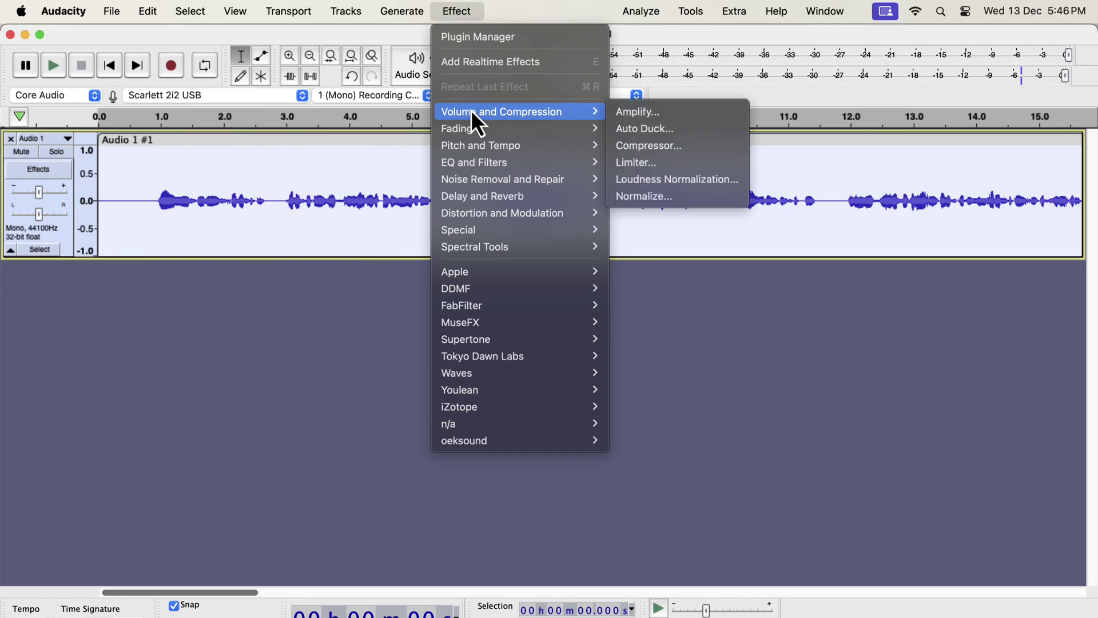
mouse_move(501, 112)
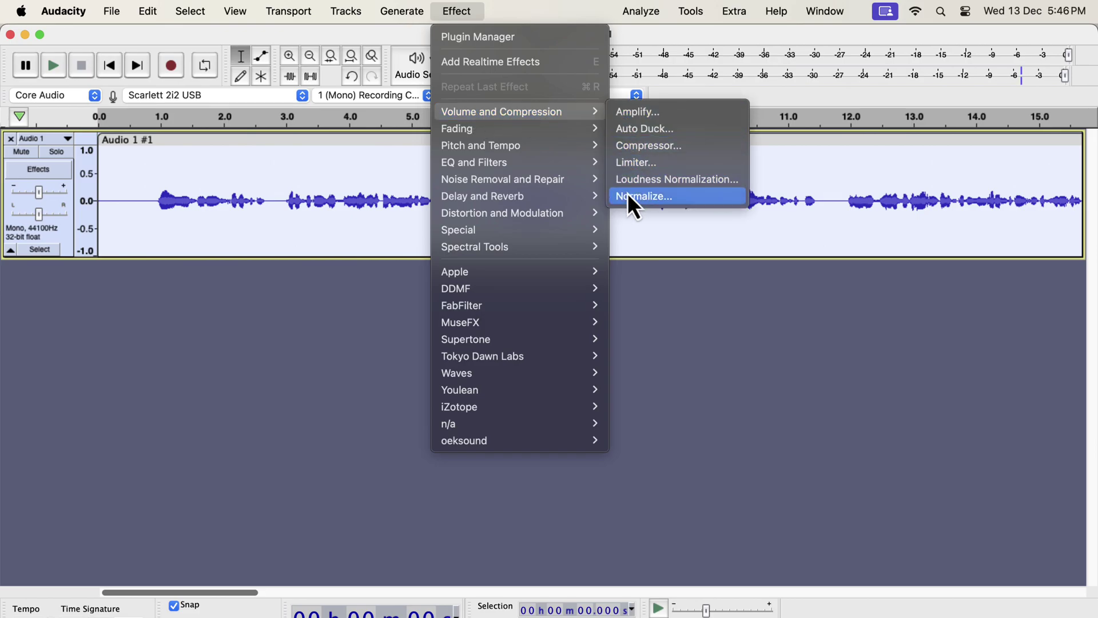
left_click(684, 197)
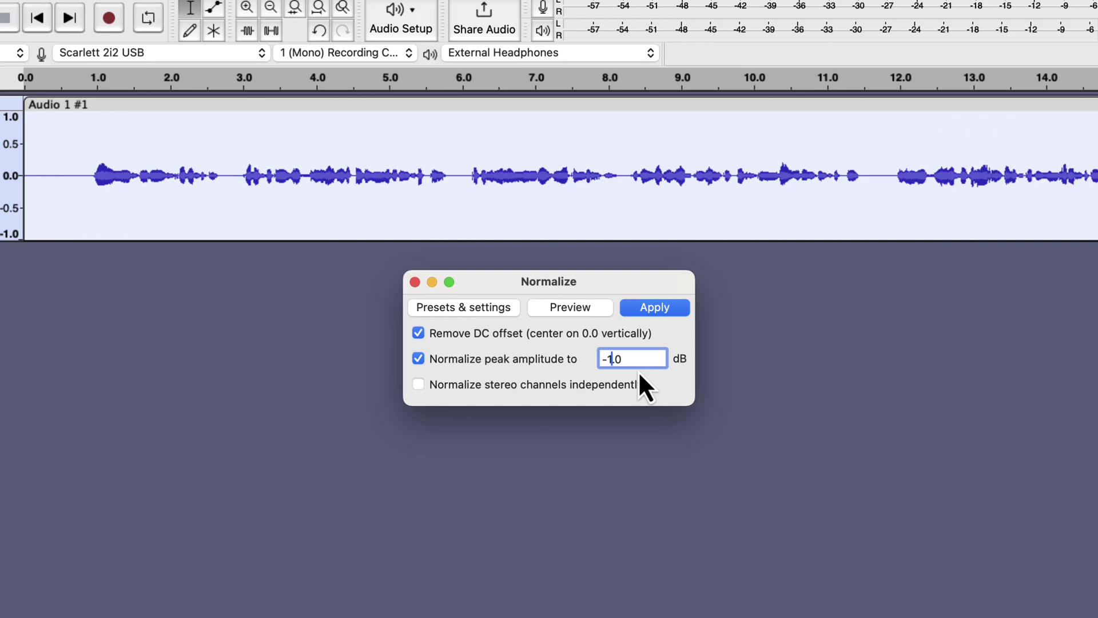
type("3.")
left_click(660, 309)
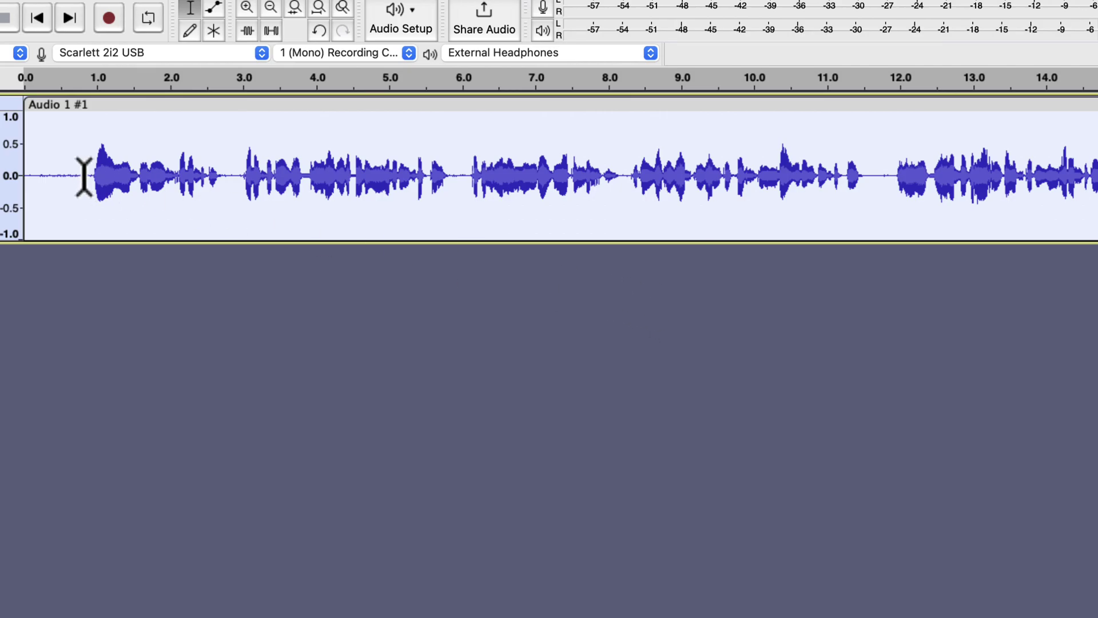
Step: Play the track's silent opening, then select only the noise from 0 to about 0.65 s
left_click_drag(89, 176, 19, 185)
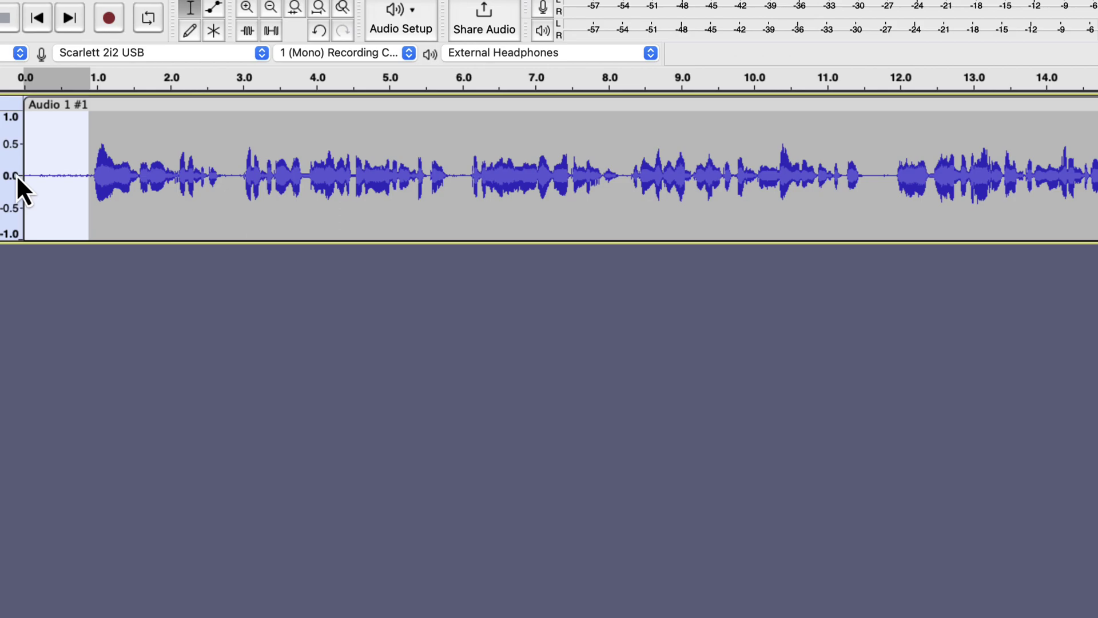
key("space")
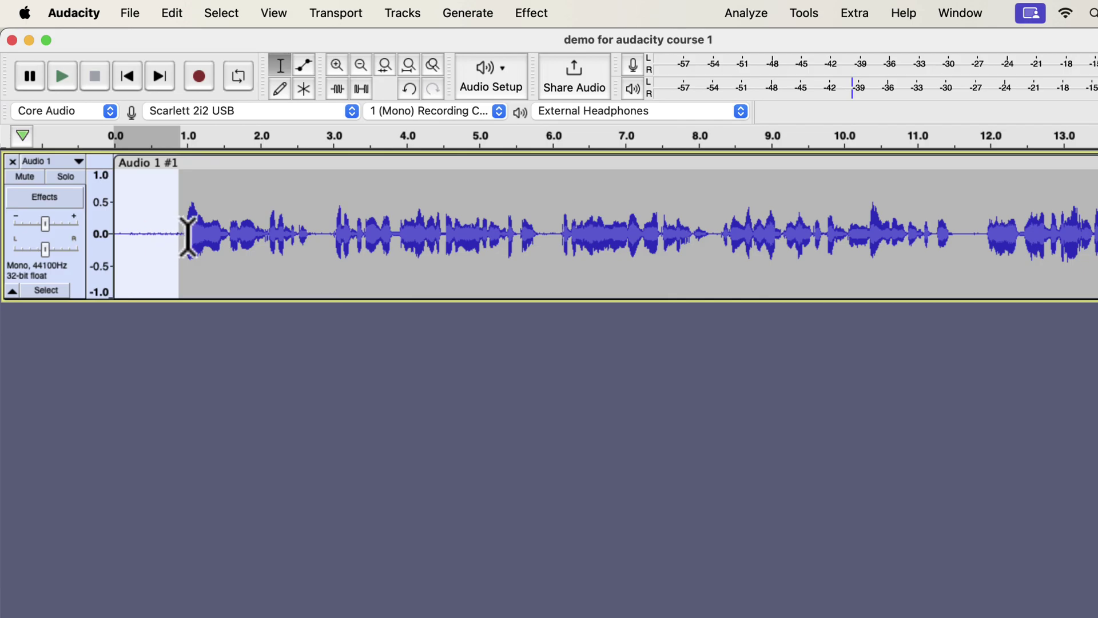
left_click_drag(183, 234, 532, 227)
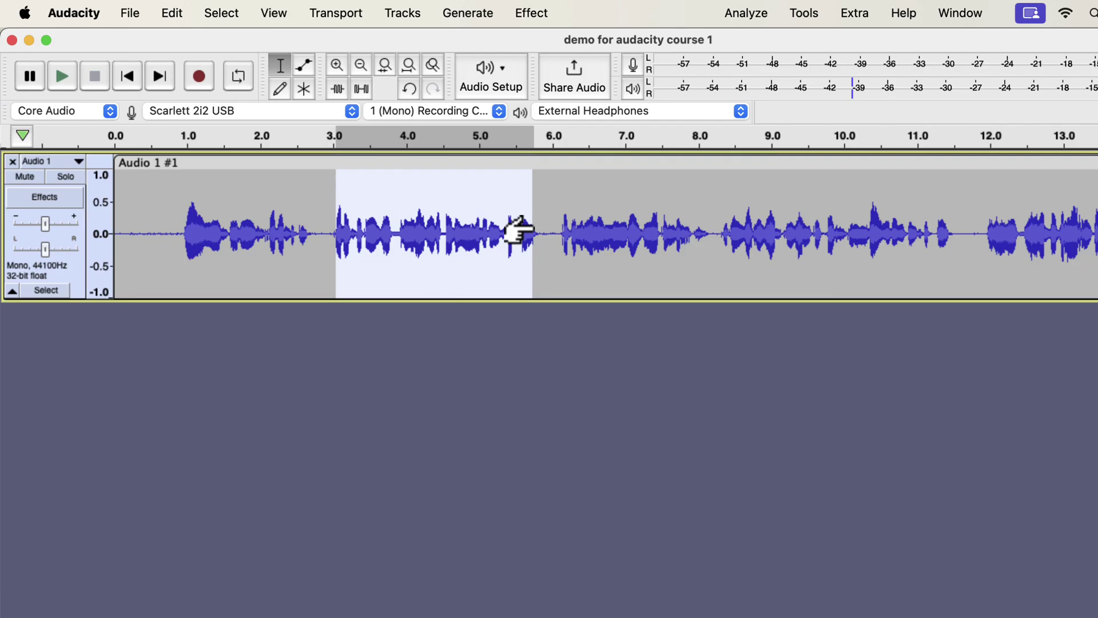
left_click_drag(162, 233, 102, 232)
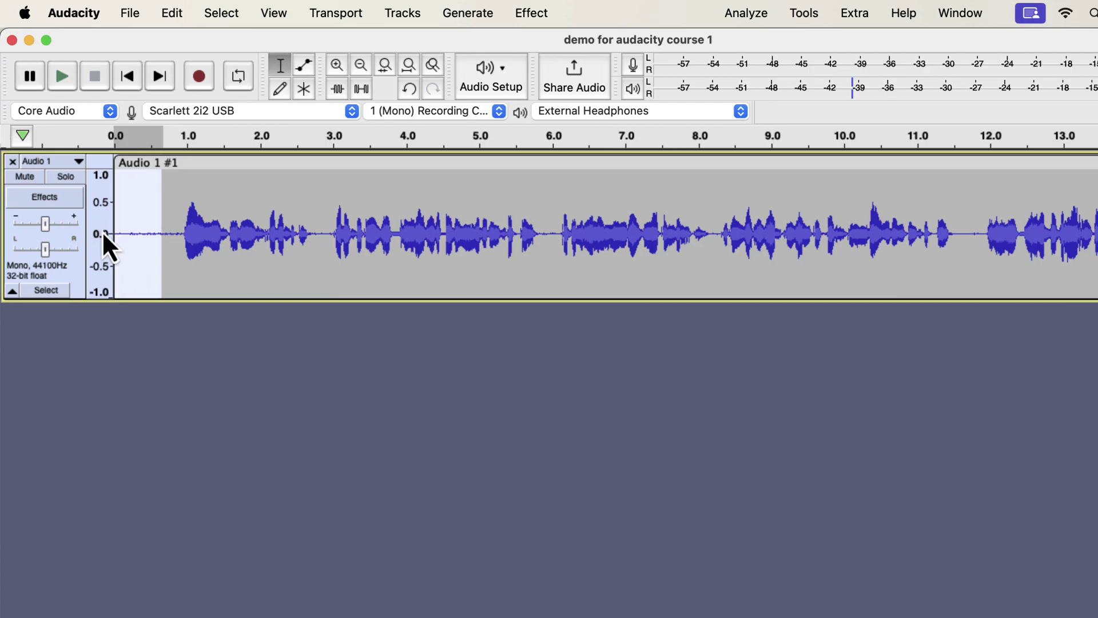
Step: Capture the selected silent lead-in as the Noise Reduction noise profile
left_click(532, 13)
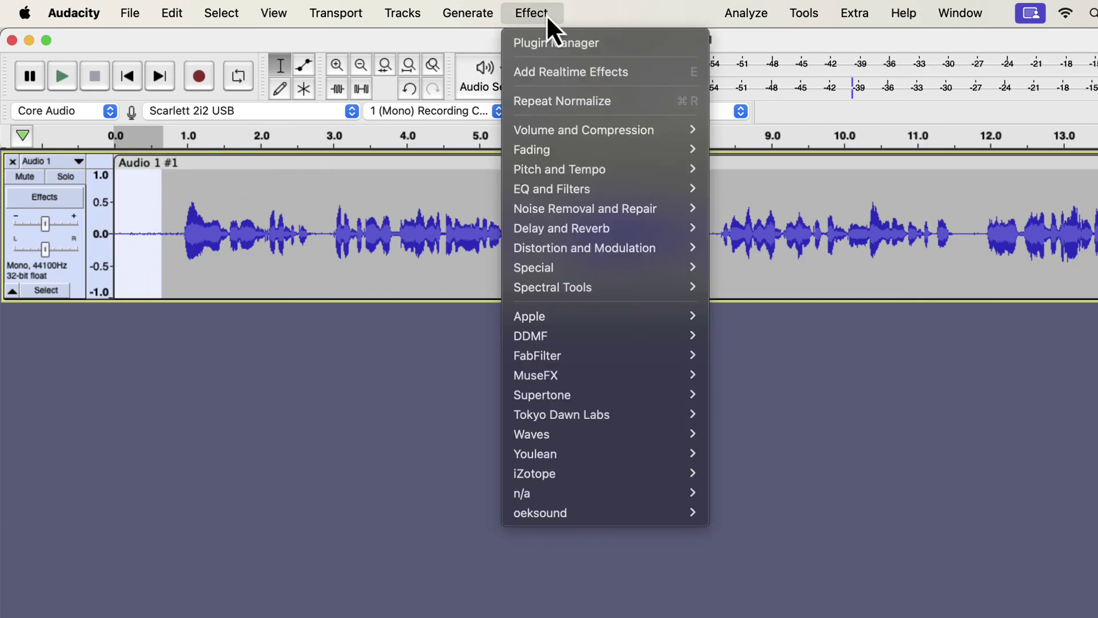
mouse_move(586, 209)
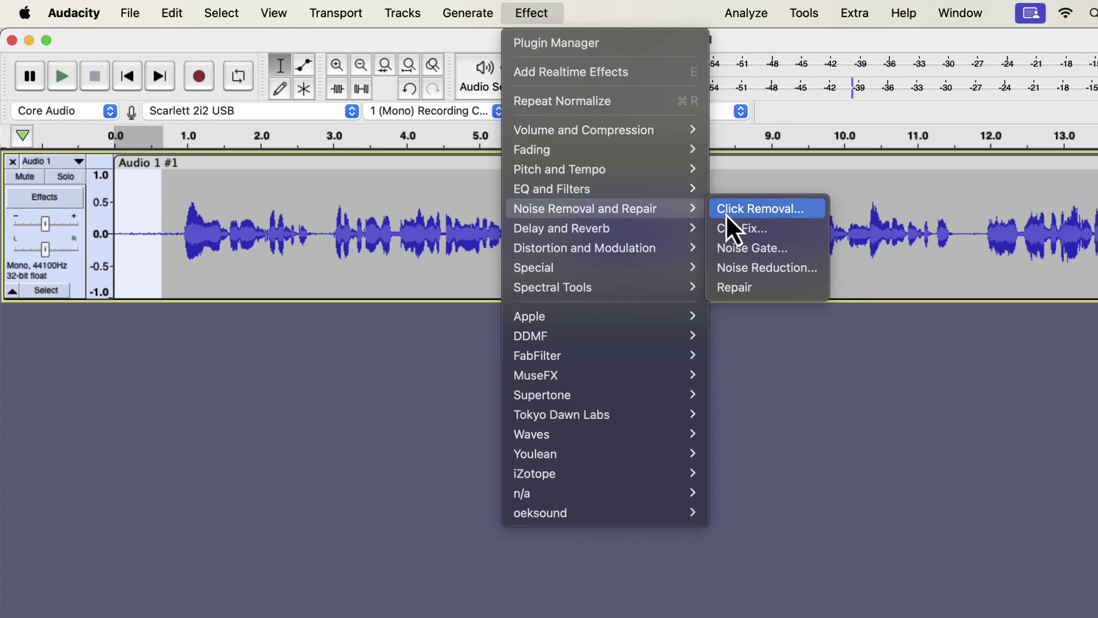
left_click(742, 269)
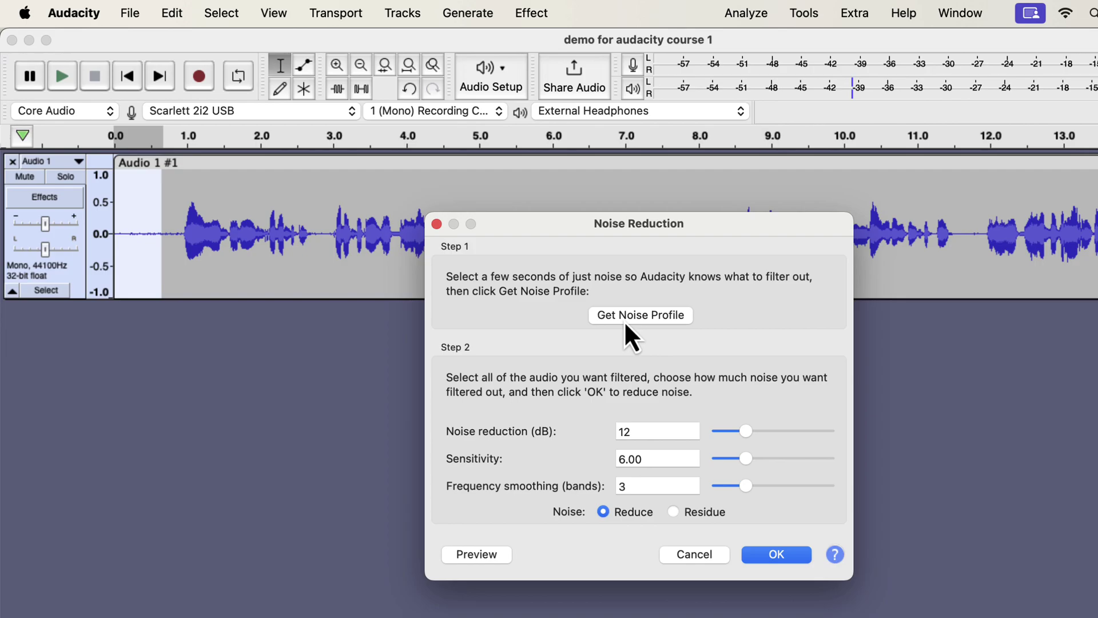
left_click(624, 318)
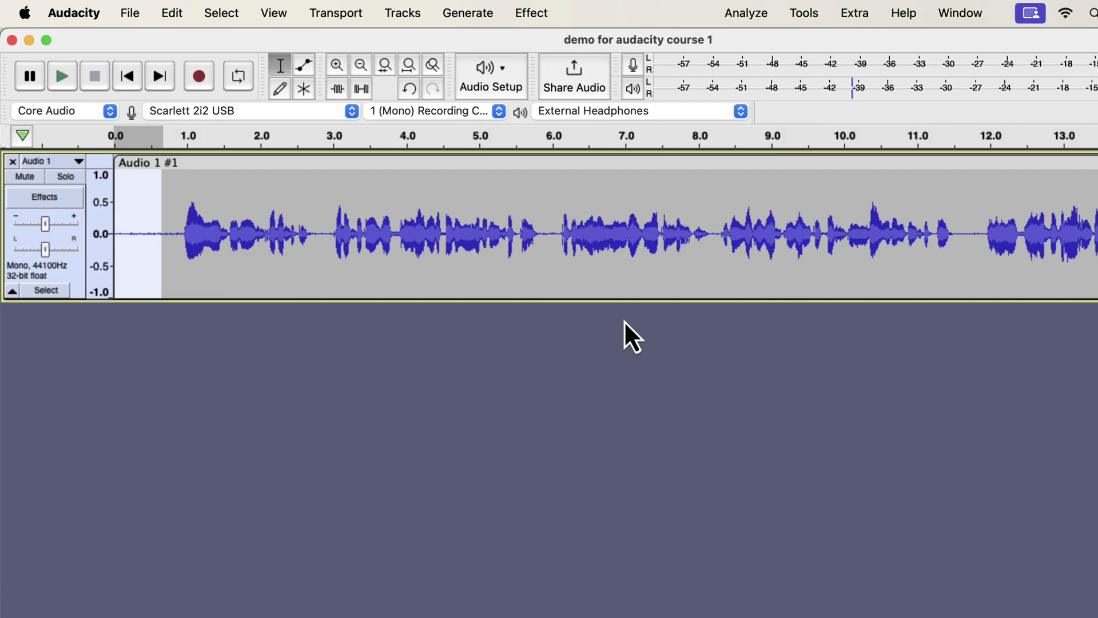
Step: Select the whole voice clip and open Noise Reduction, showing 12 dB and sensitivity 6.00
double_click(336, 218)
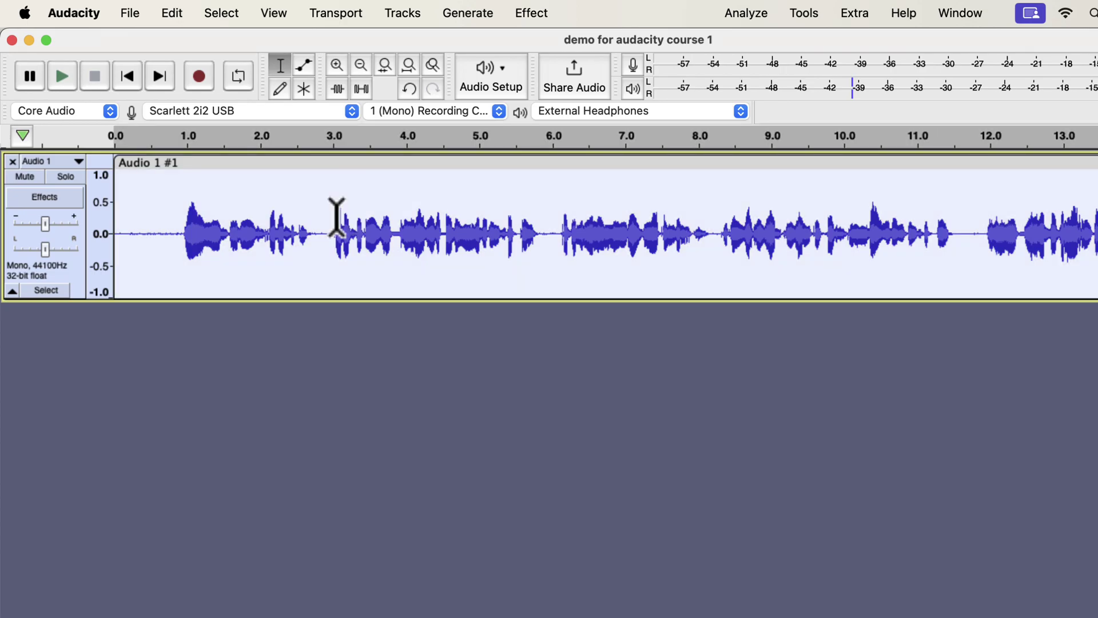
left_click(531, 14)
mouse_move(585, 209)
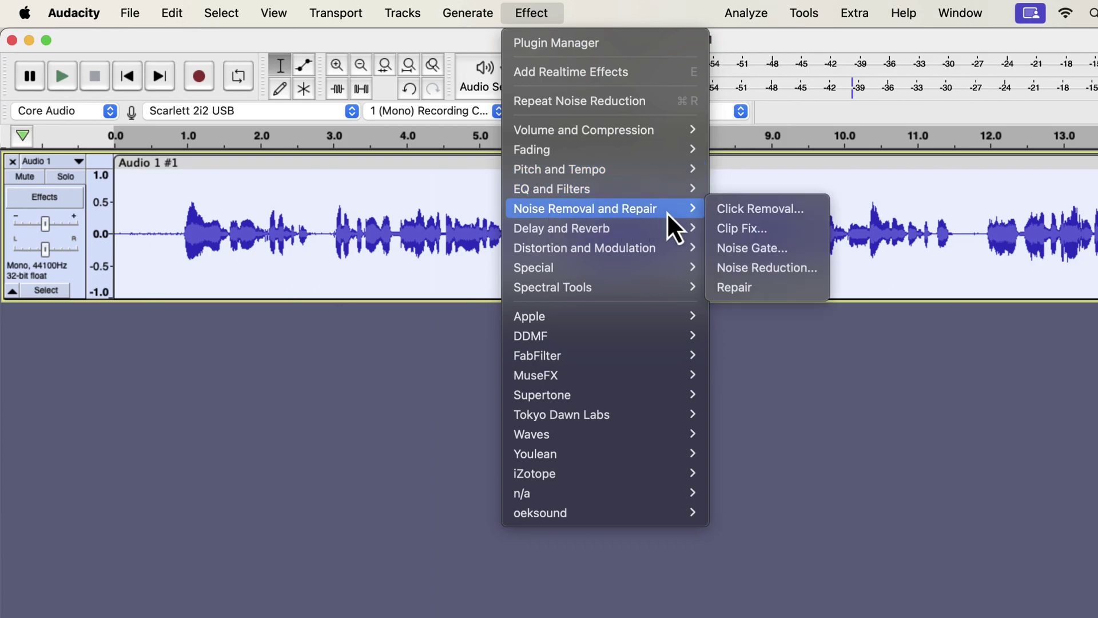
left_click(742, 271)
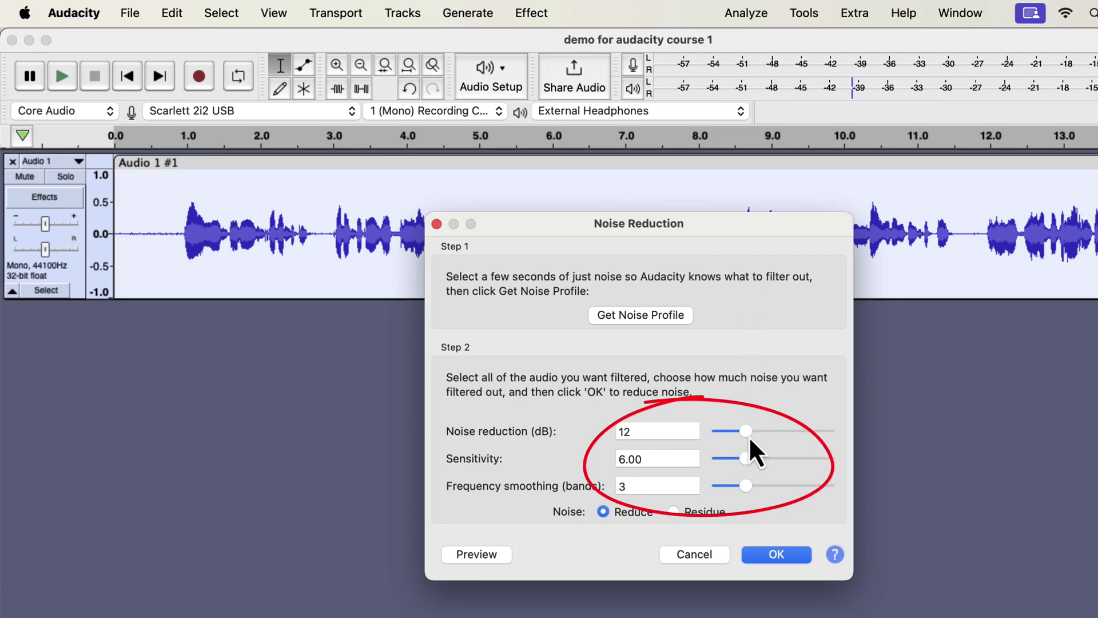
Step: Adjust the sliders, leaving noise reduction at 12 dB, and apply Noise Reduction
left_click_drag(749, 437, 735, 436)
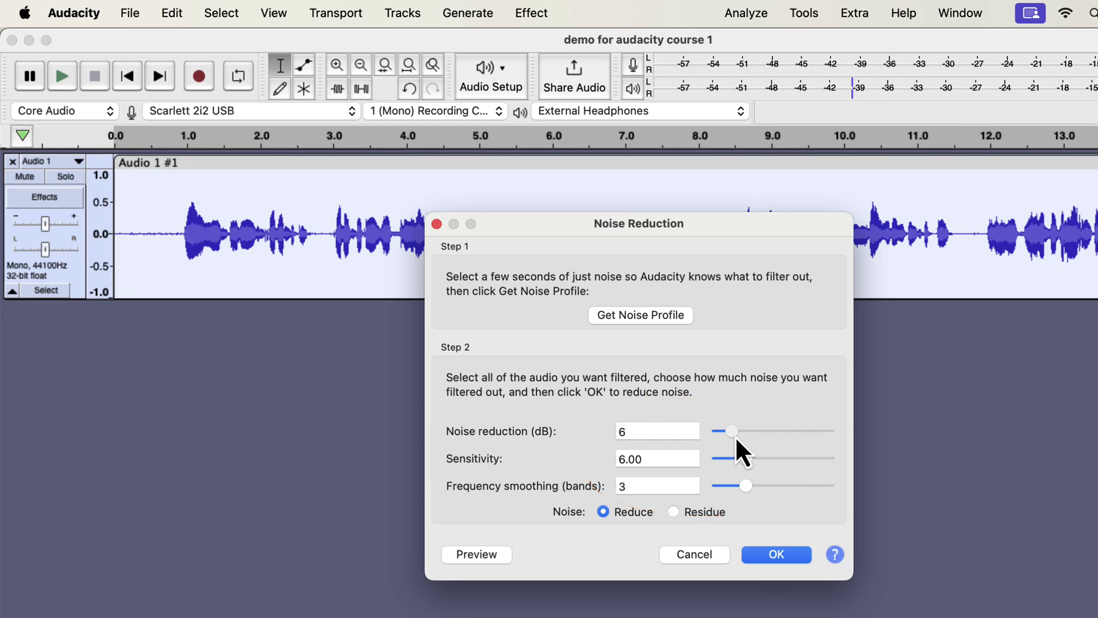
left_click_drag(746, 487, 766, 487)
left_click_drag(732, 435, 748, 435)
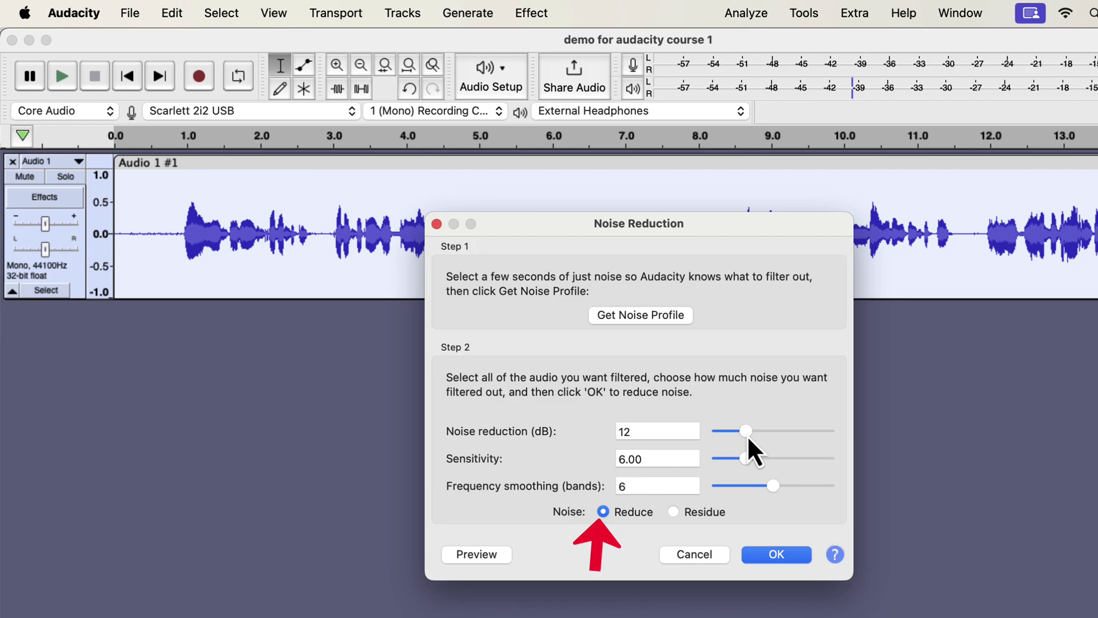
left_click(768, 558)
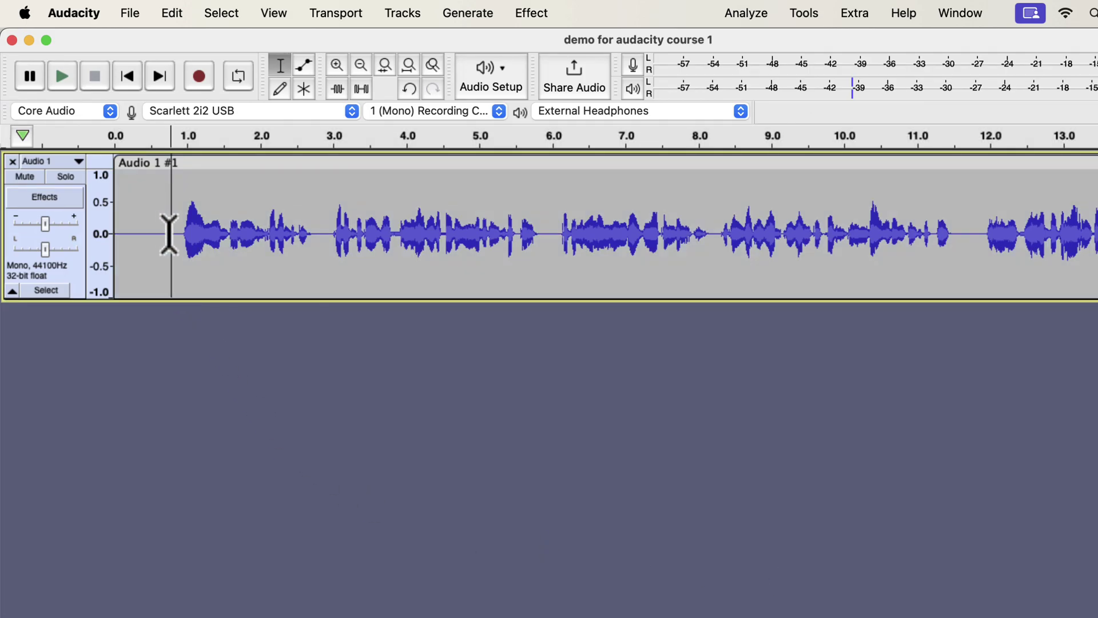
Step: Play the first 0.75 s to check the lead-in, then reselect the whole clip
left_click_drag(169, 236, 113, 228)
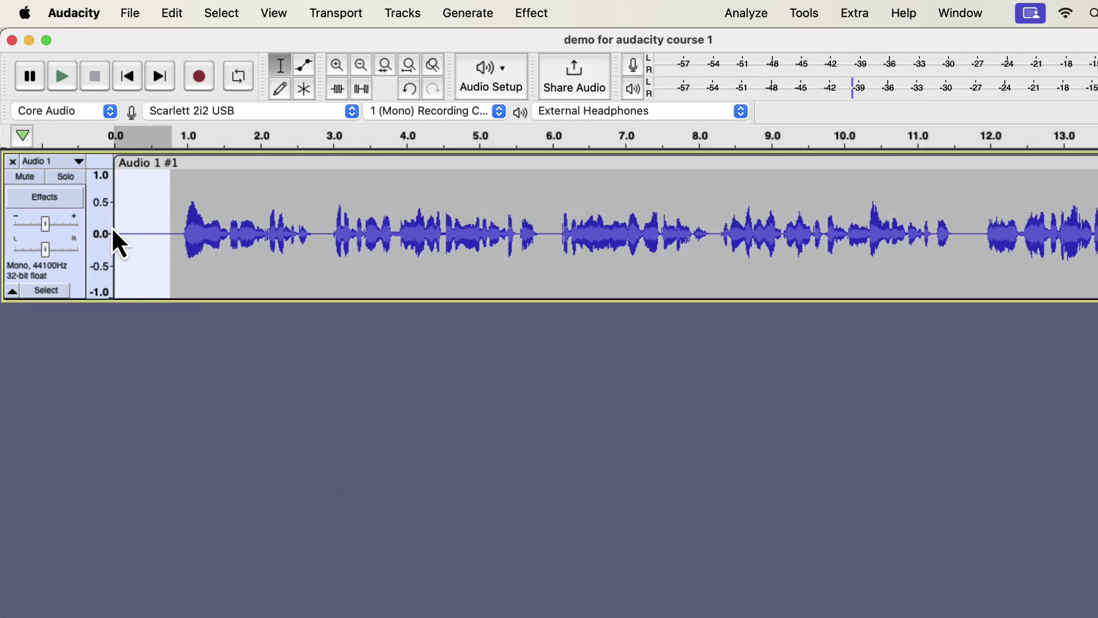
key("space")
double_click(246, 210)
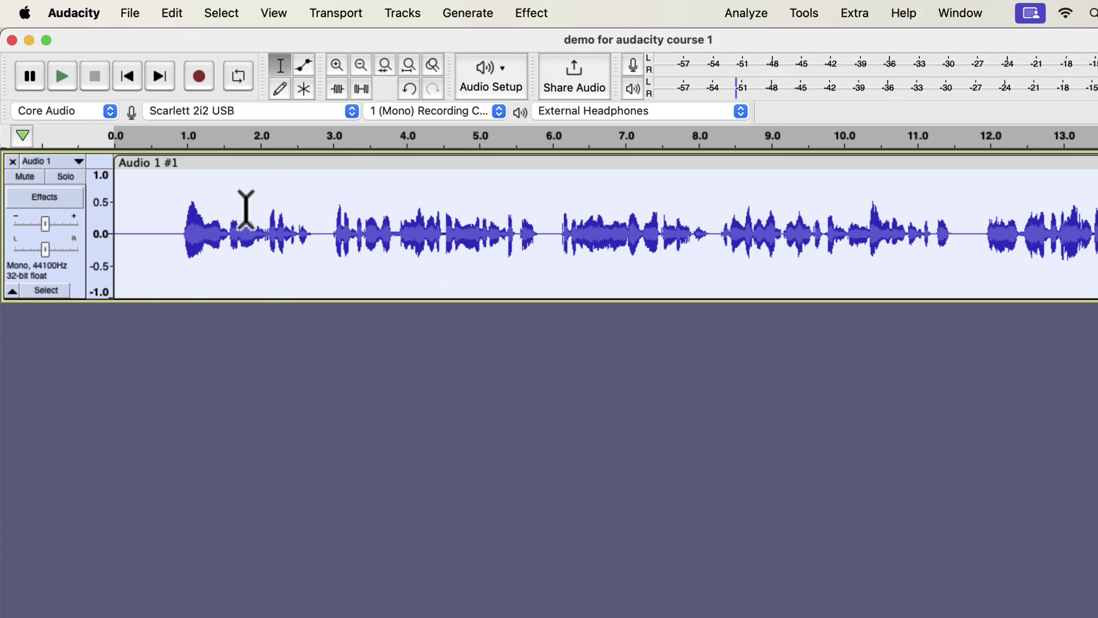
Step: Apply Filter Curve EQ using the 'Low rolloff for speech' preset, steepened to cut below 100 Hz
left_click(532, 13)
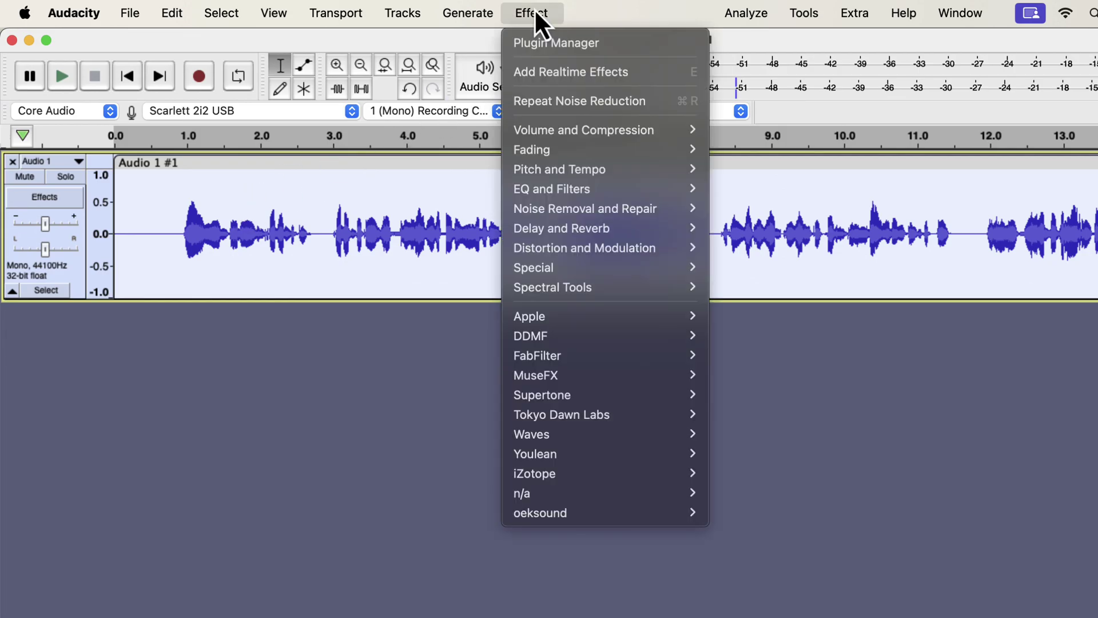
mouse_move(558, 190)
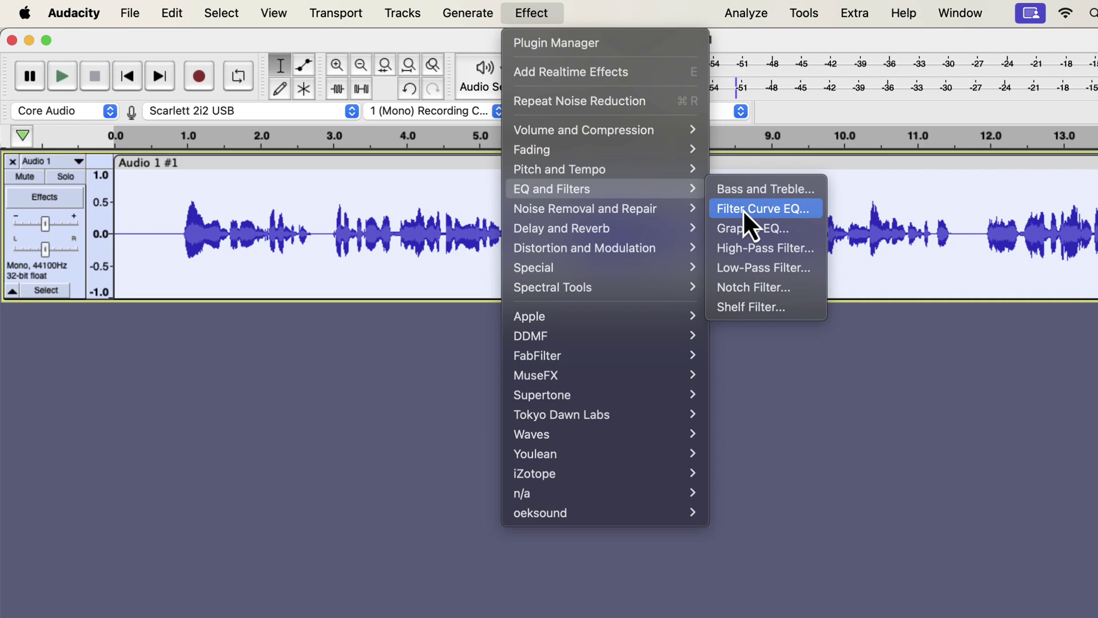
left_click(744, 209)
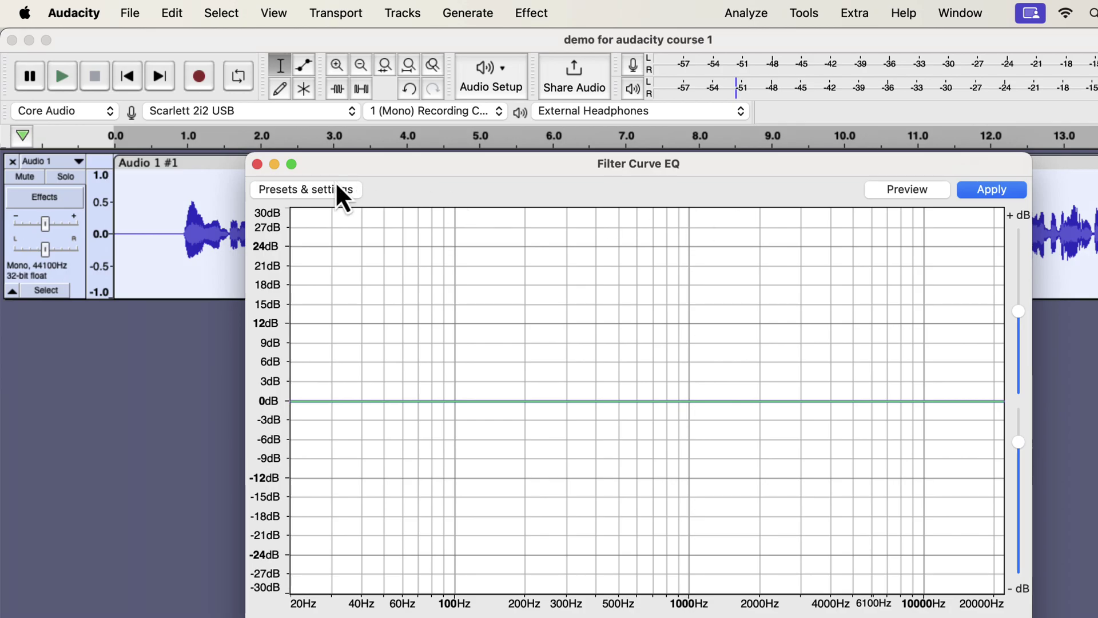
left_click(288, 192)
mouse_move(303, 273)
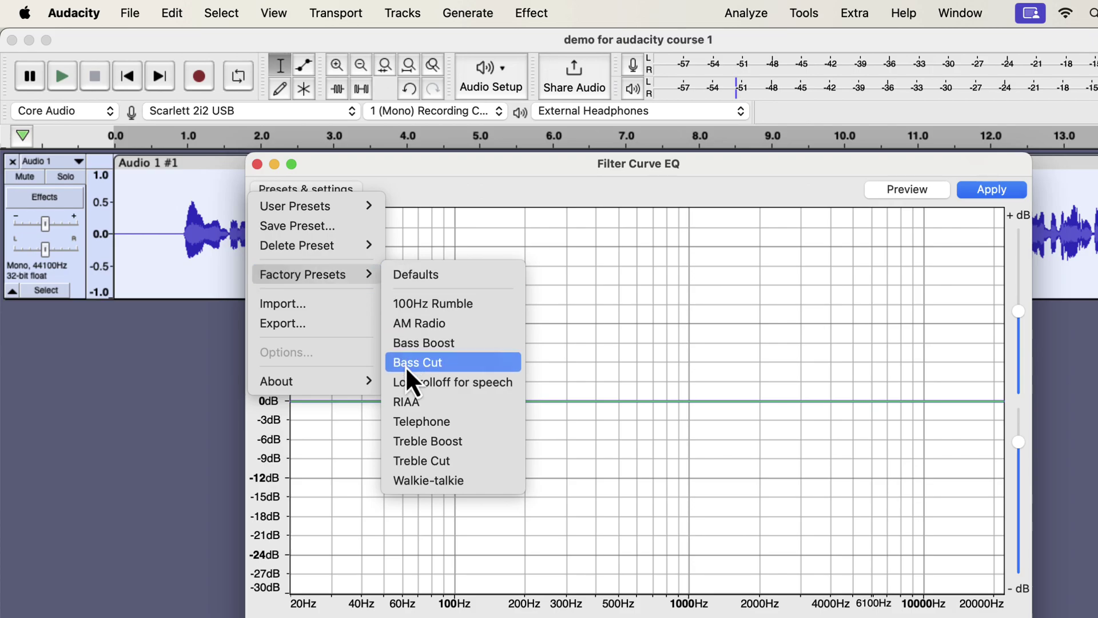
left_click(497, 390)
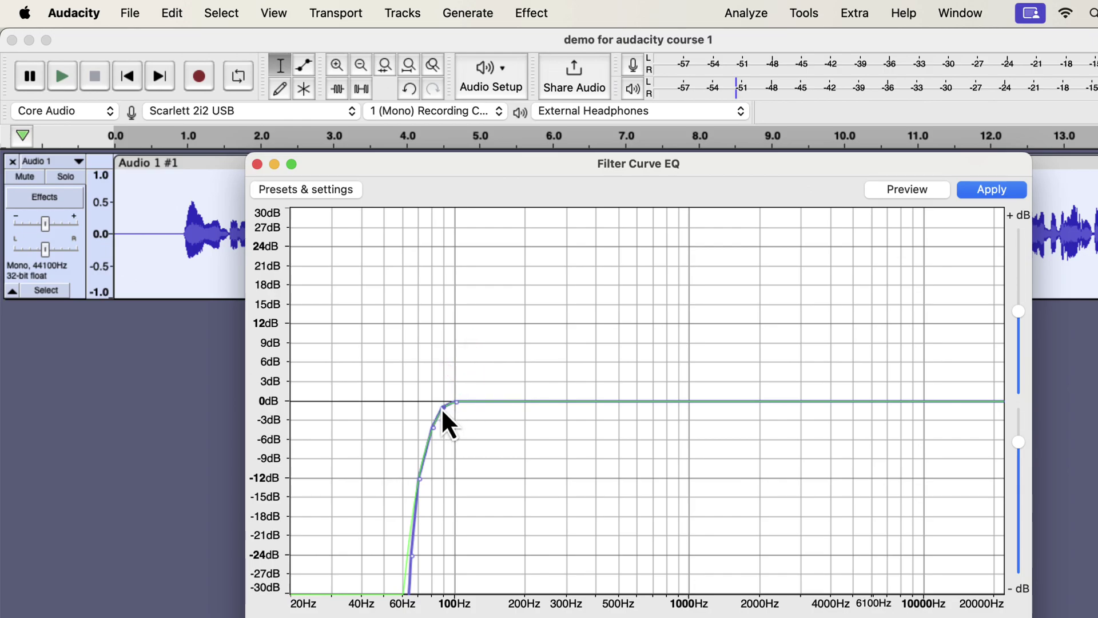
mouse_move(445, 410)
left_mouse_down()
mouse_move(433, 403)
mouse_move(423, 430)
left_mouse_up()
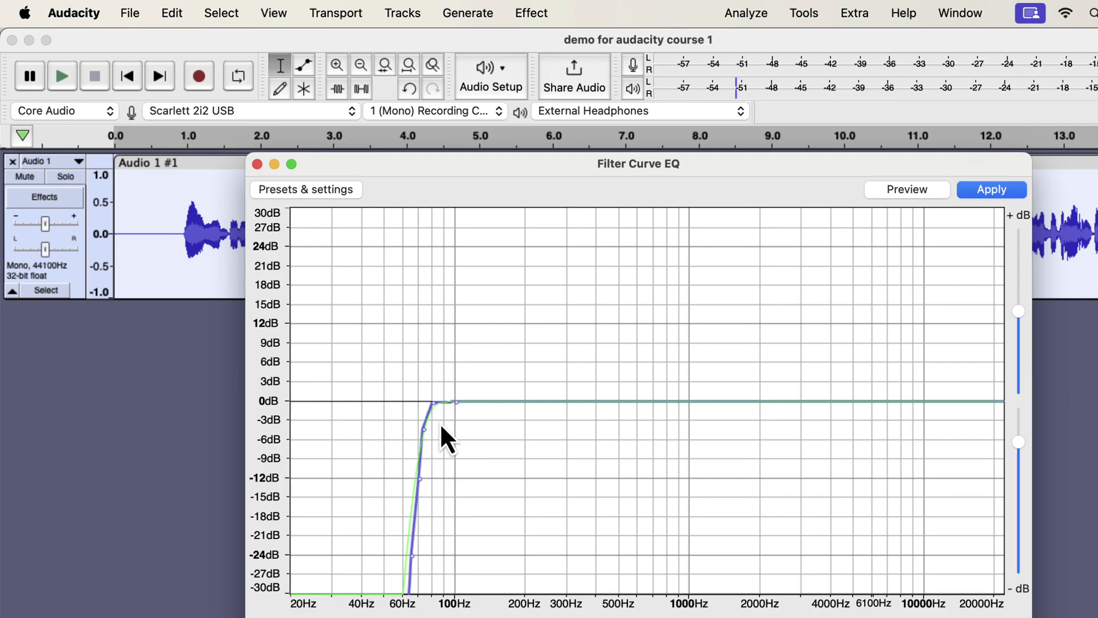
left_click(992, 190)
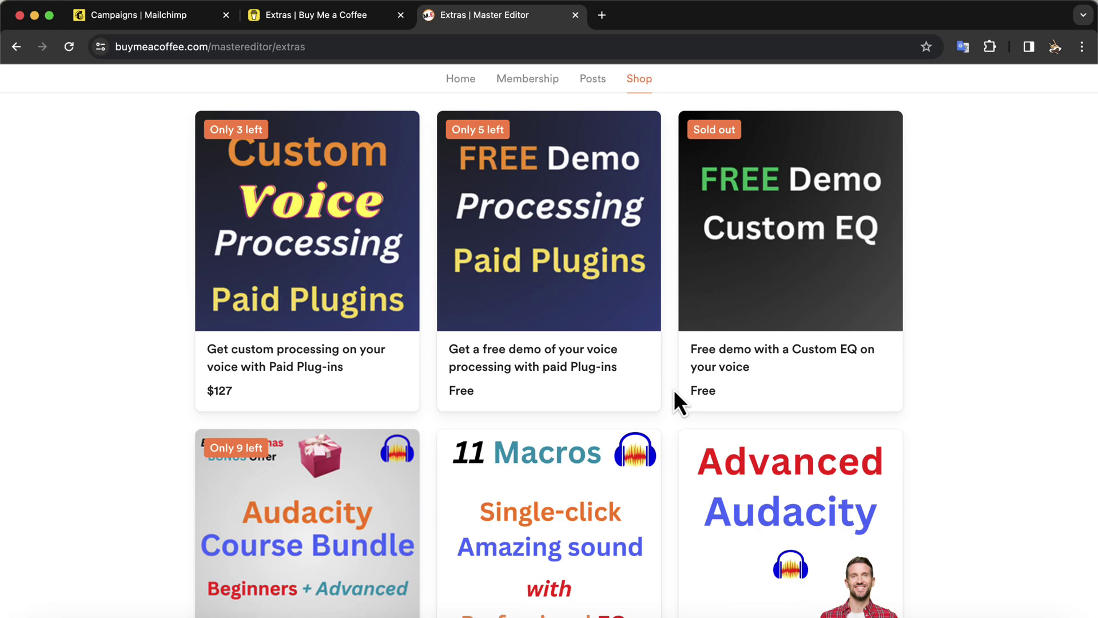
scroll(675, 392, "down", 5)
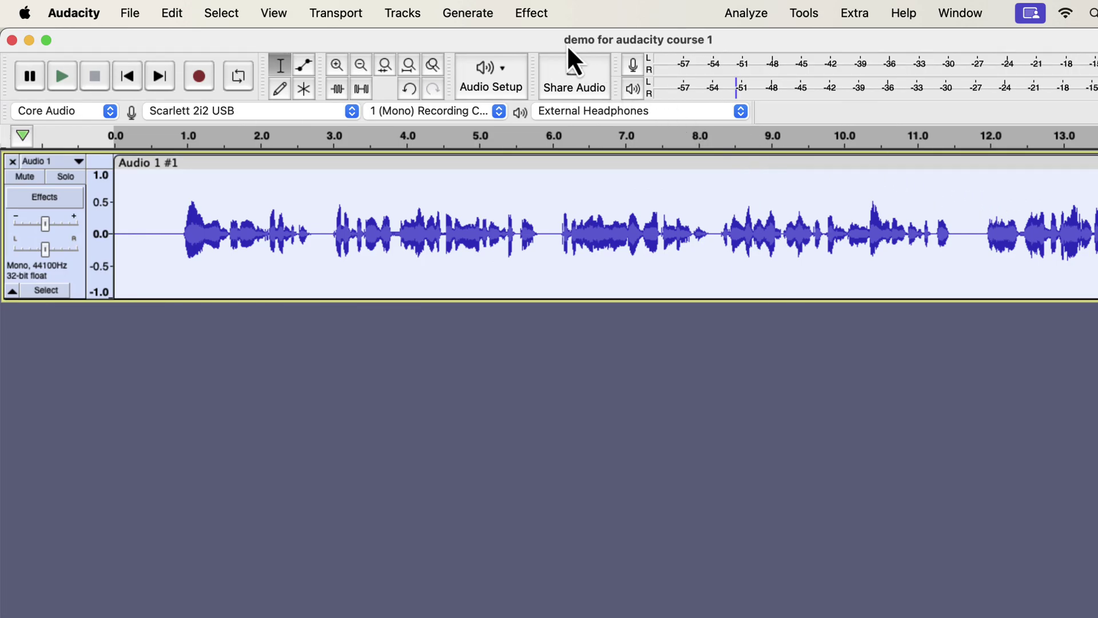
Step: Apply the Compressor to the voice with a -15 dB threshold and 3:1 ratio
left_click(533, 14)
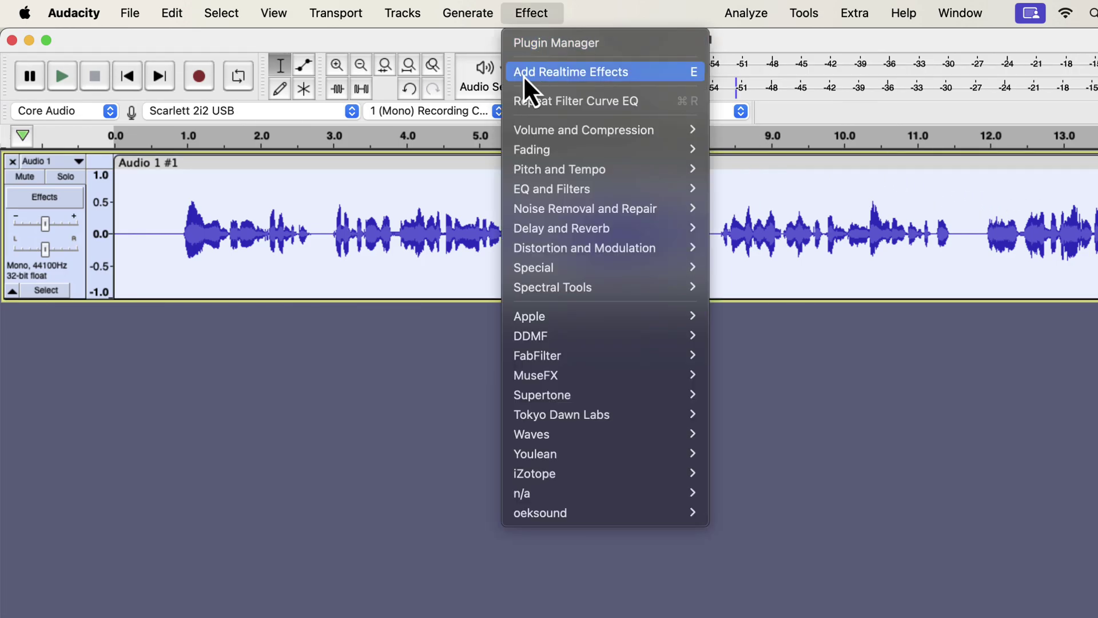
mouse_move(584, 130)
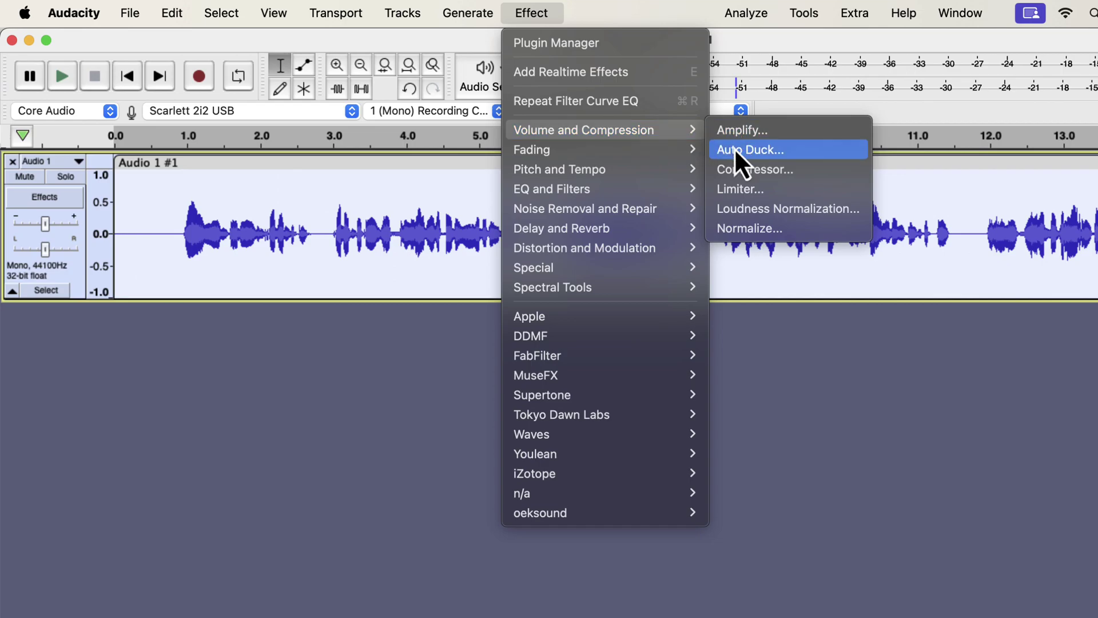
left_click(826, 177)
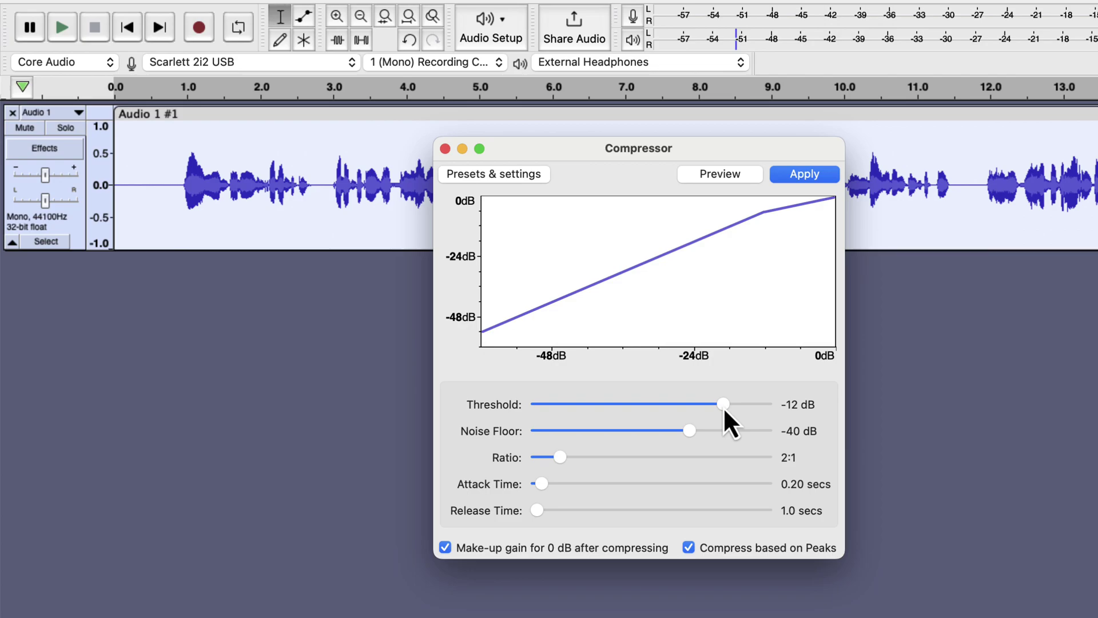
left_click_drag(724, 407, 734, 406)
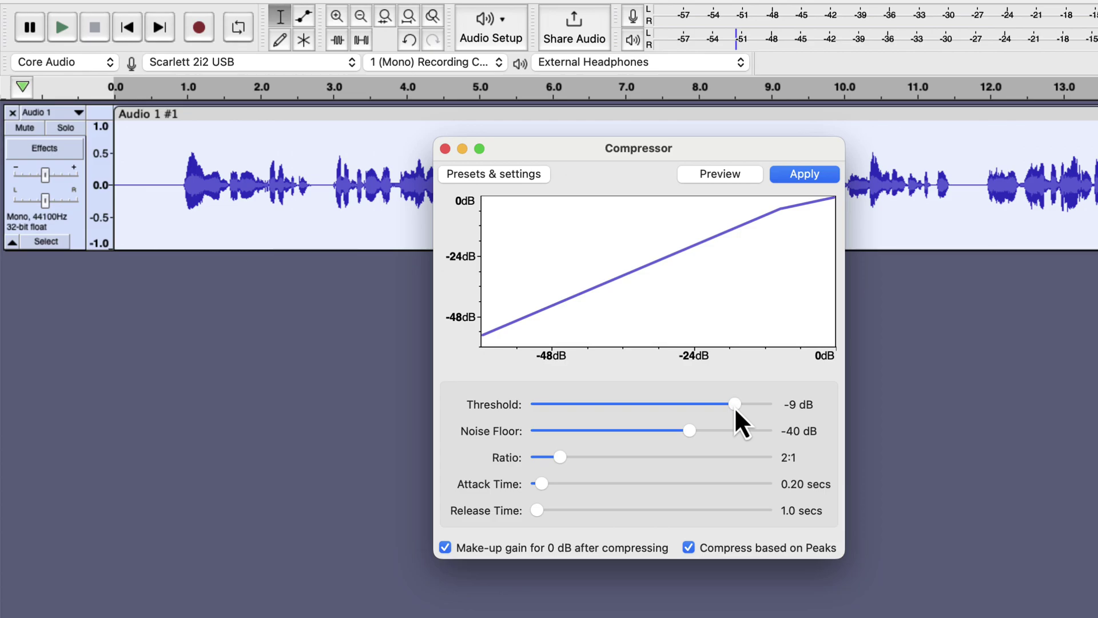
left_click_drag(735, 407, 711, 407)
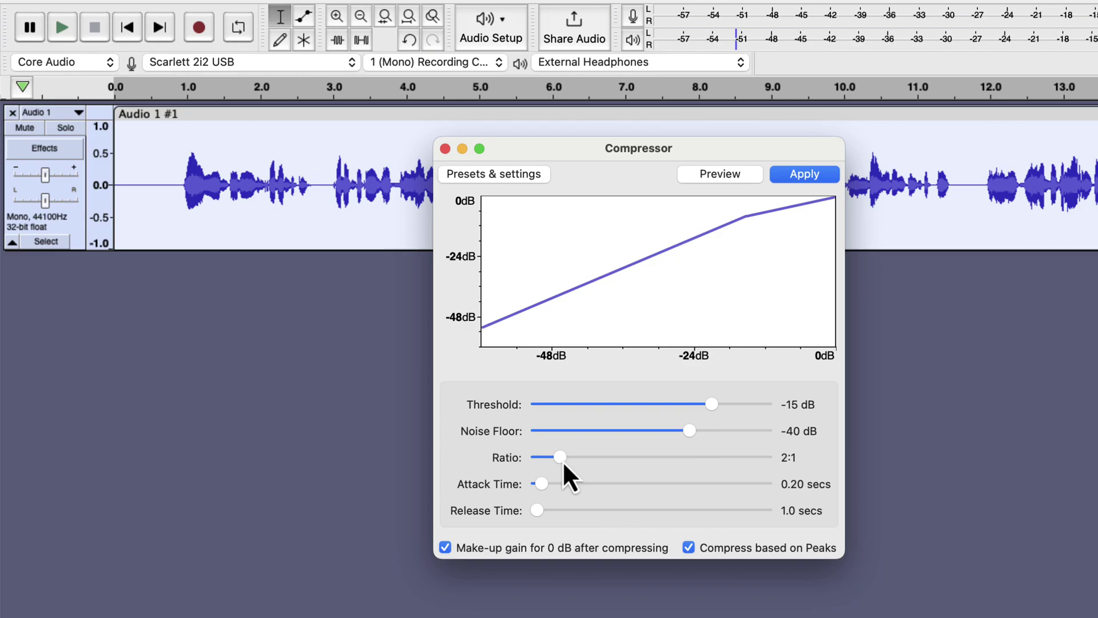
left_click_drag(564, 464, 590, 462)
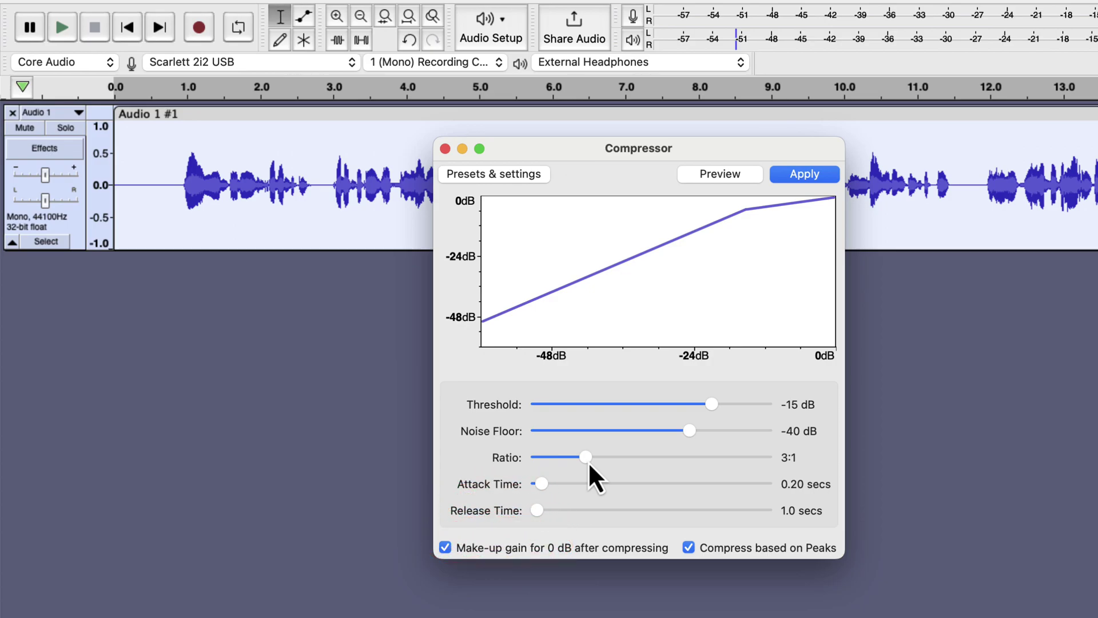
left_click(806, 176)
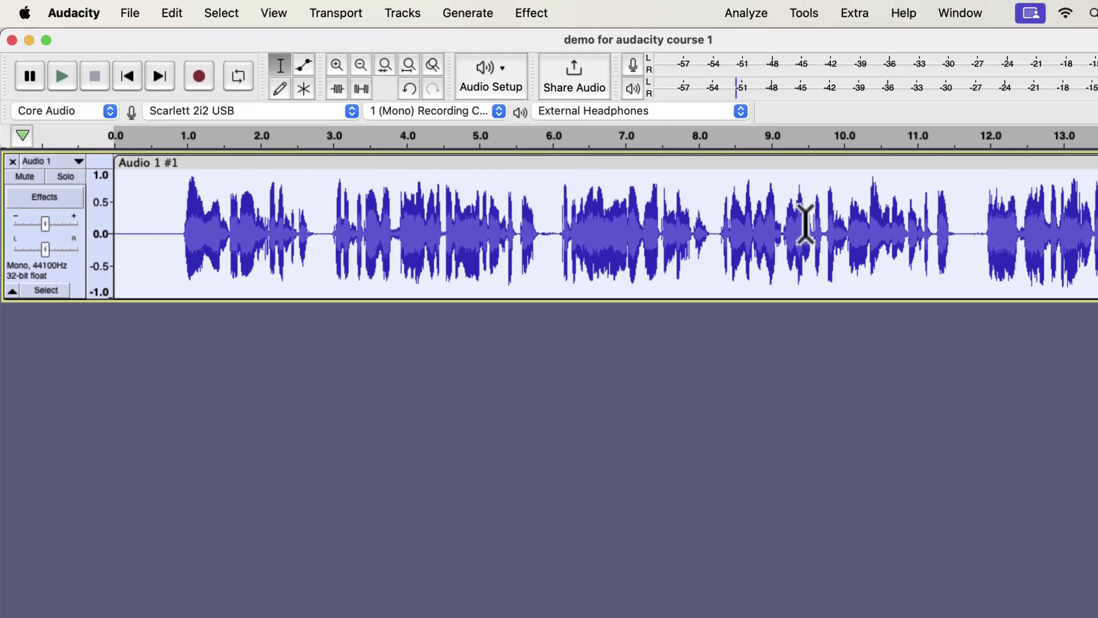
Step: Normalize the voice to -3.0 dB peak amplitude, then play it from 0 seconds
left_click(530, 13)
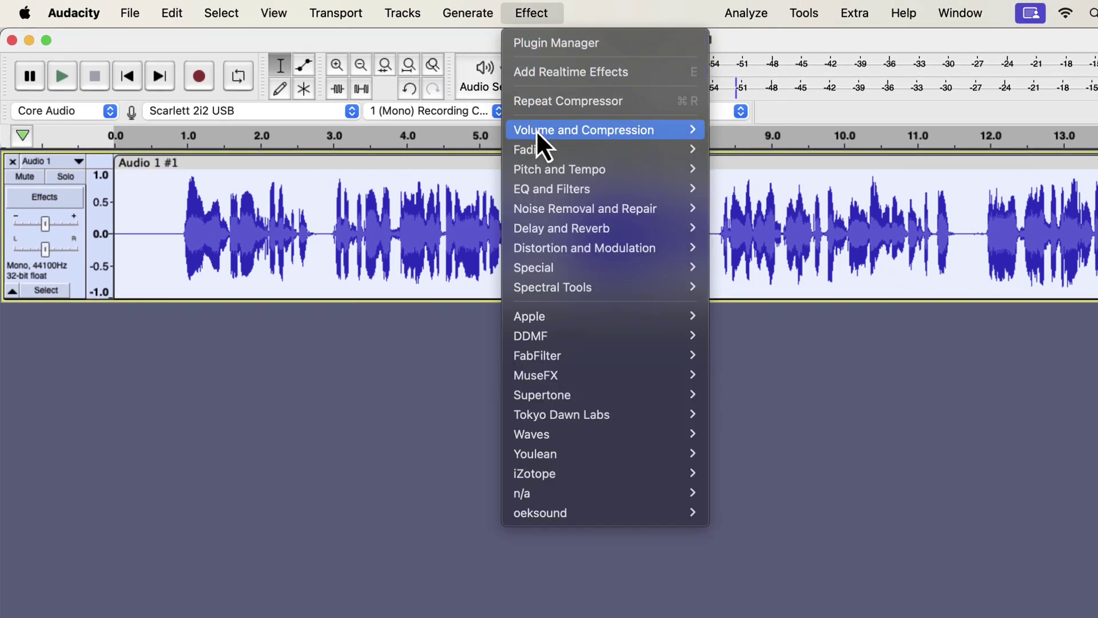
mouse_move(584, 130)
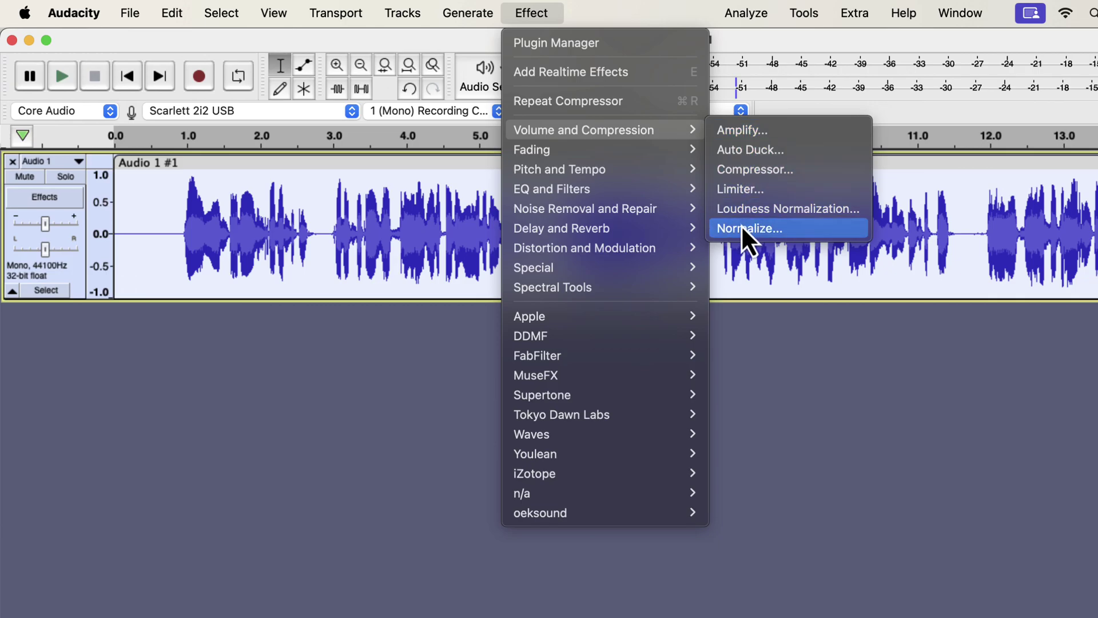
left_click(742, 228)
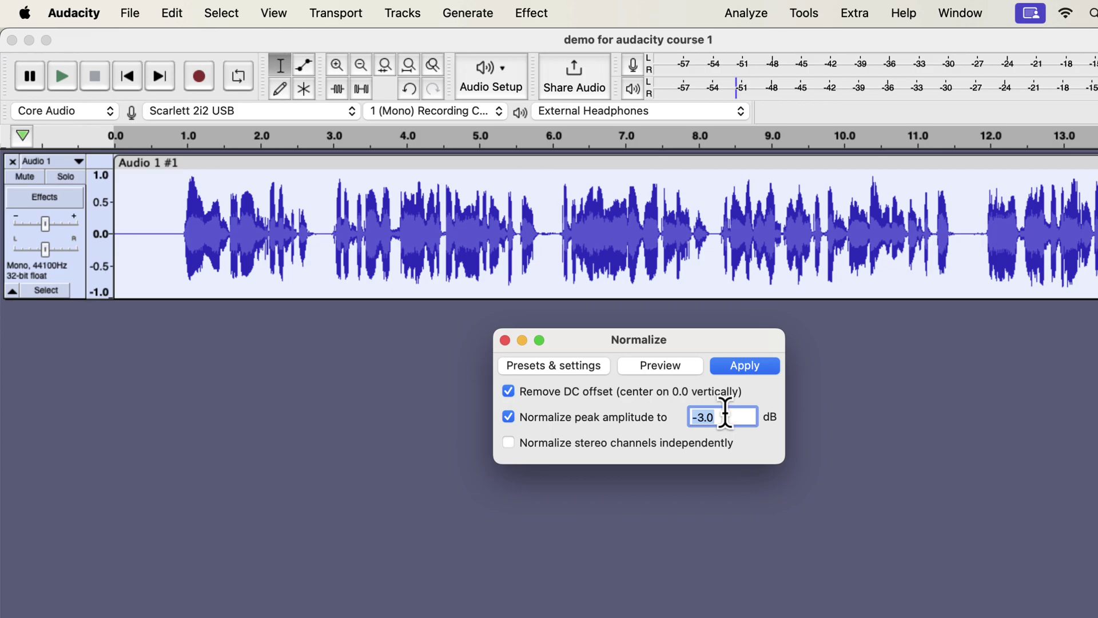
left_click(765, 372)
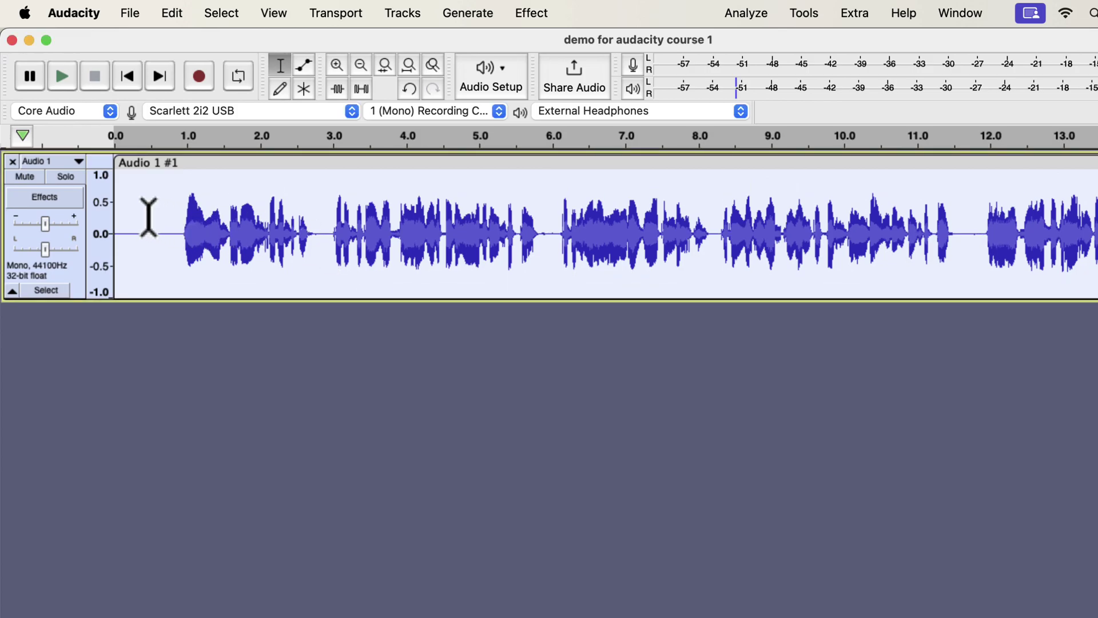
left_click(117, 228)
key("space")
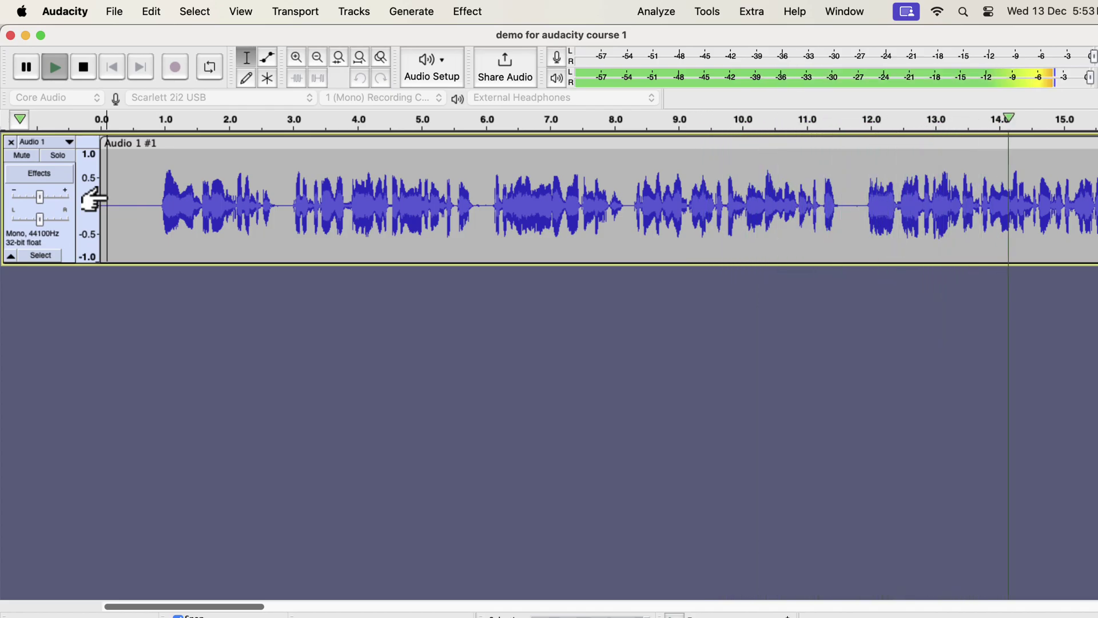
key("space")
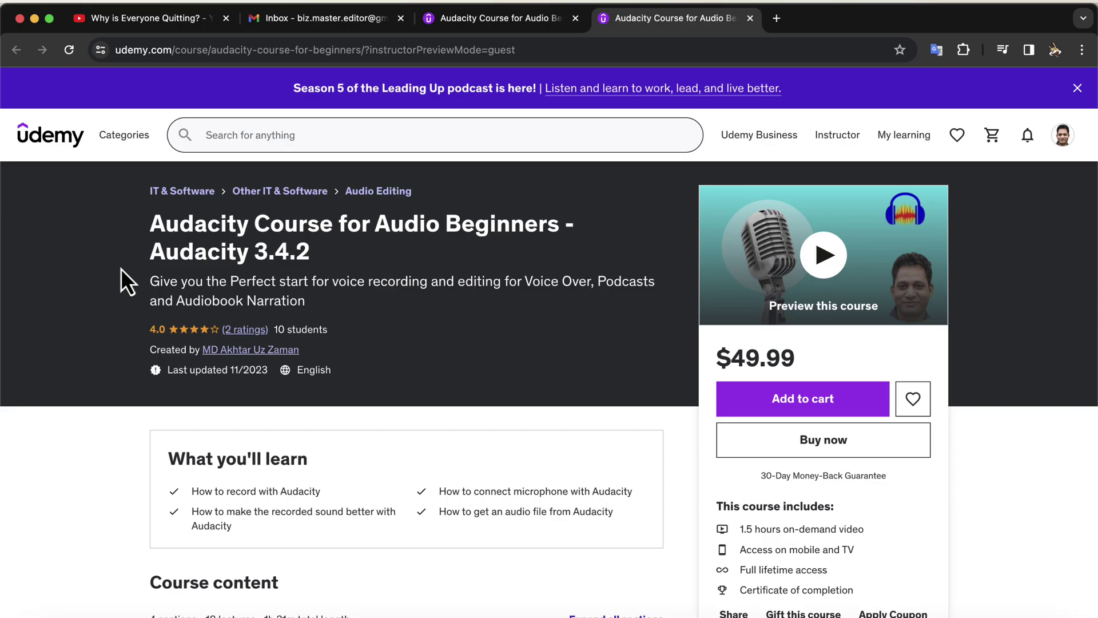
scroll(121, 280, "down", 3)
scroll(121, 269, "down", 1)
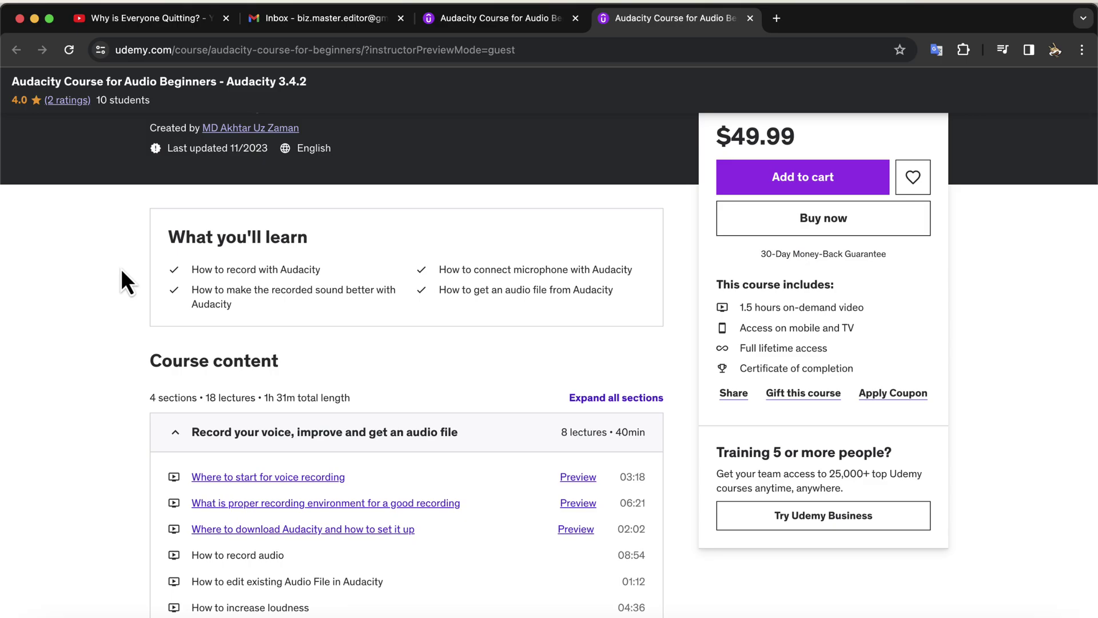
scroll(121, 269, "down", 5)
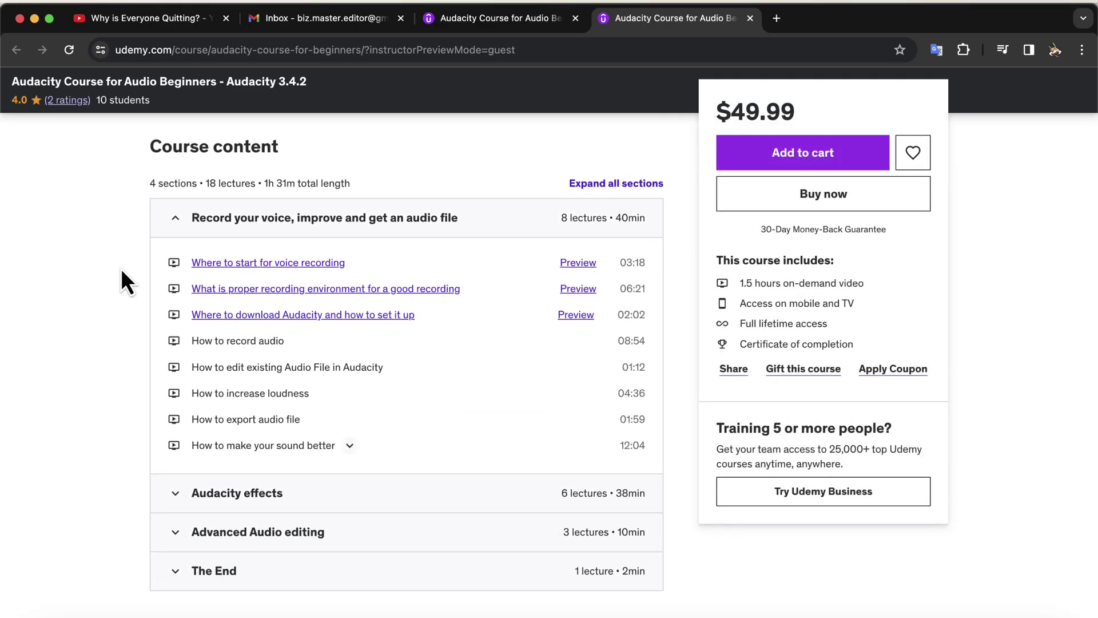
scroll(121, 268, "down", 5)
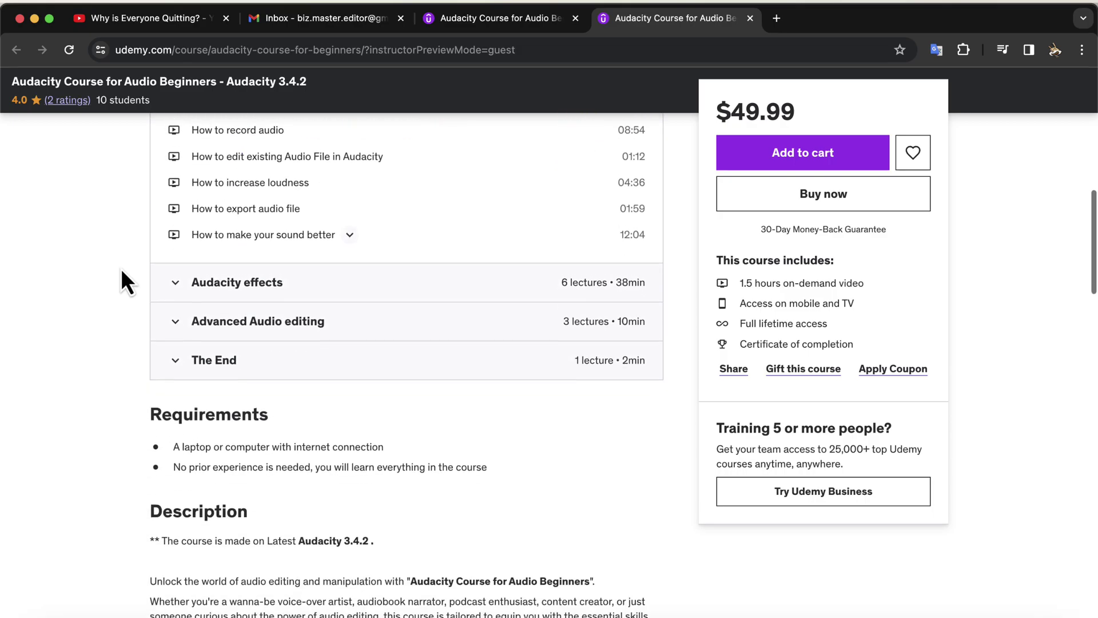